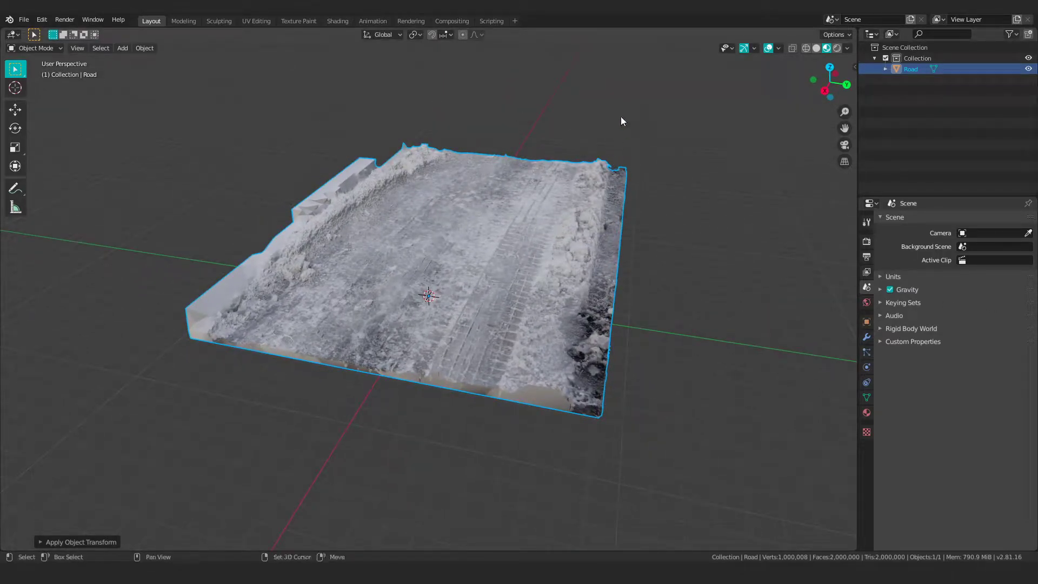
# Add a mesh plane at the centre of the scene and raise it along Z above the road scan
pyautogui.moveTo(622, 116); pyautogui.dragTo(545, 178, button='middle')
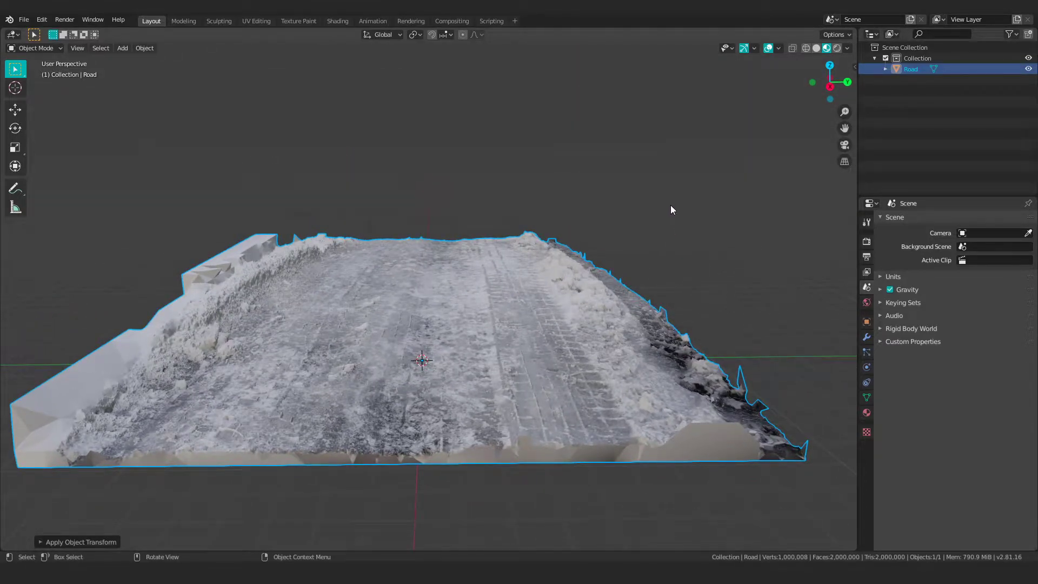
pyautogui.moveTo(670, 197); pyautogui.dragTo(713, 175, button='middle')
pyautogui.moveTo(408, 308); pyautogui.dragTo(439, 307, button='middle')
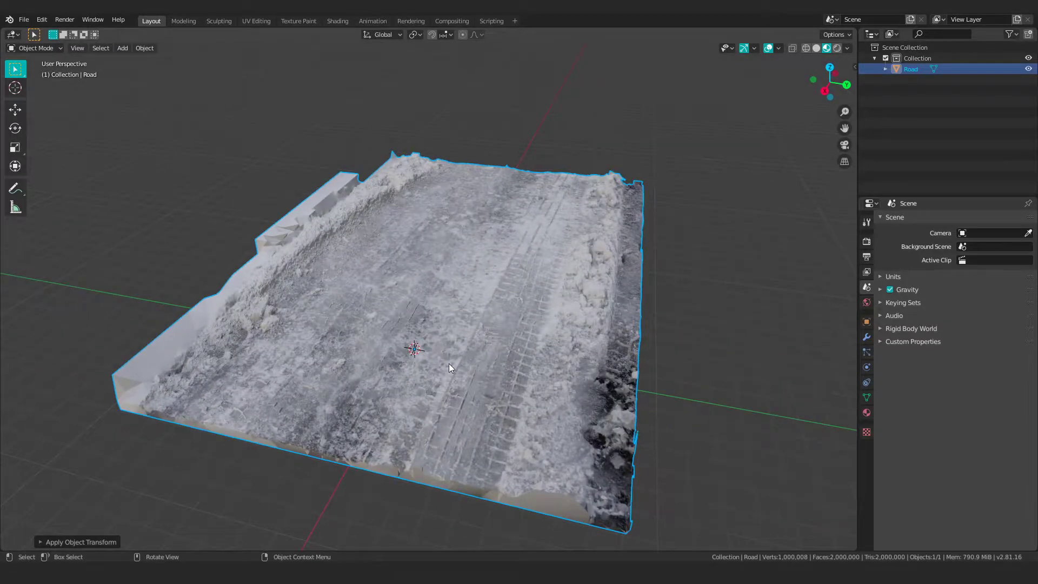
pyautogui.moveTo(464, 365); pyautogui.dragTo(438, 382, button='middle')
pyautogui.hotkey('shift', 'a')
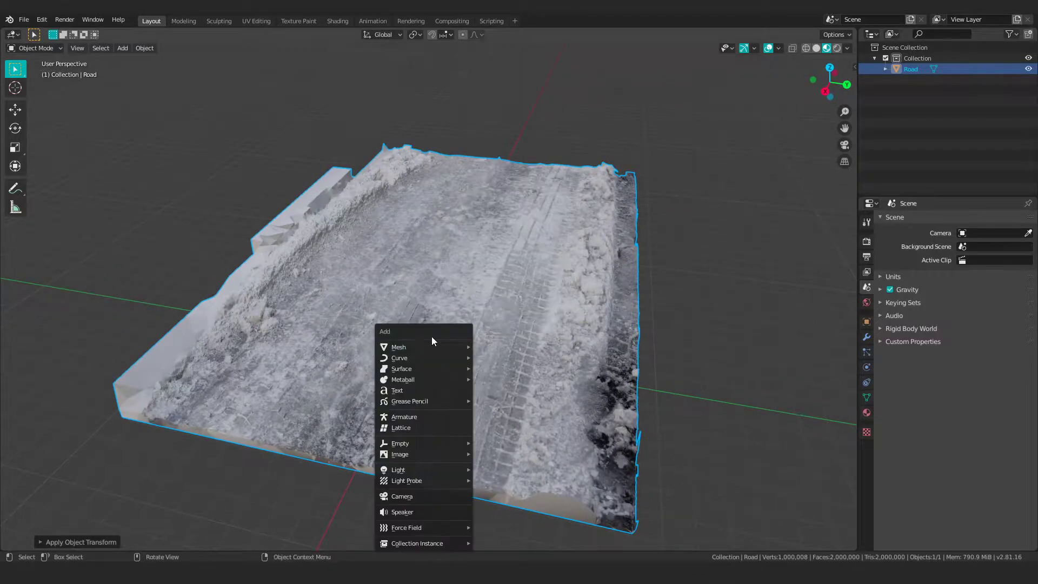
pyautogui.moveTo(449, 348)
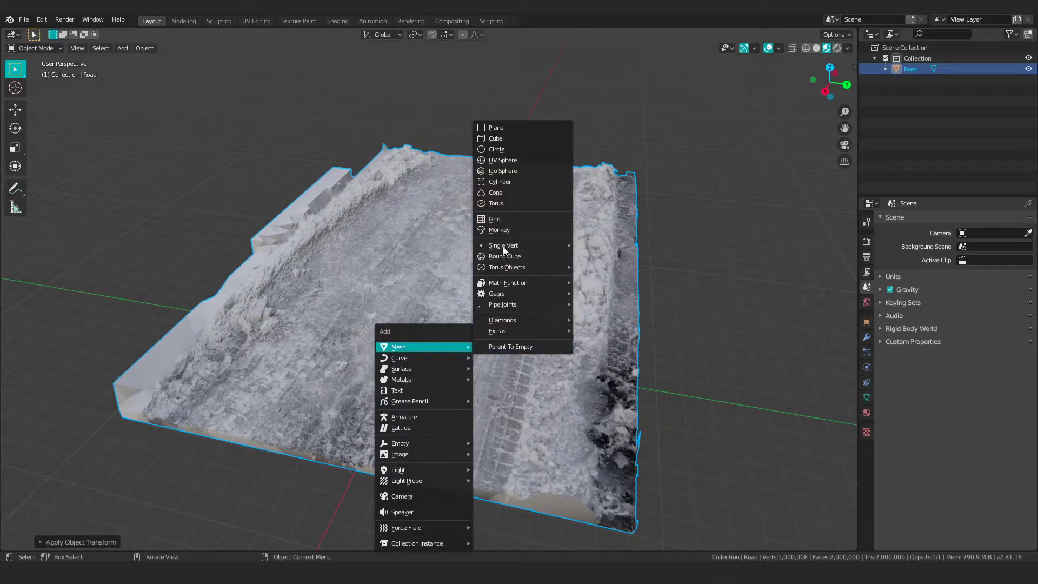
pyautogui.click(497, 128)
pyautogui.press('g')
pyautogui.press('z')
pyautogui.click(494, 324)
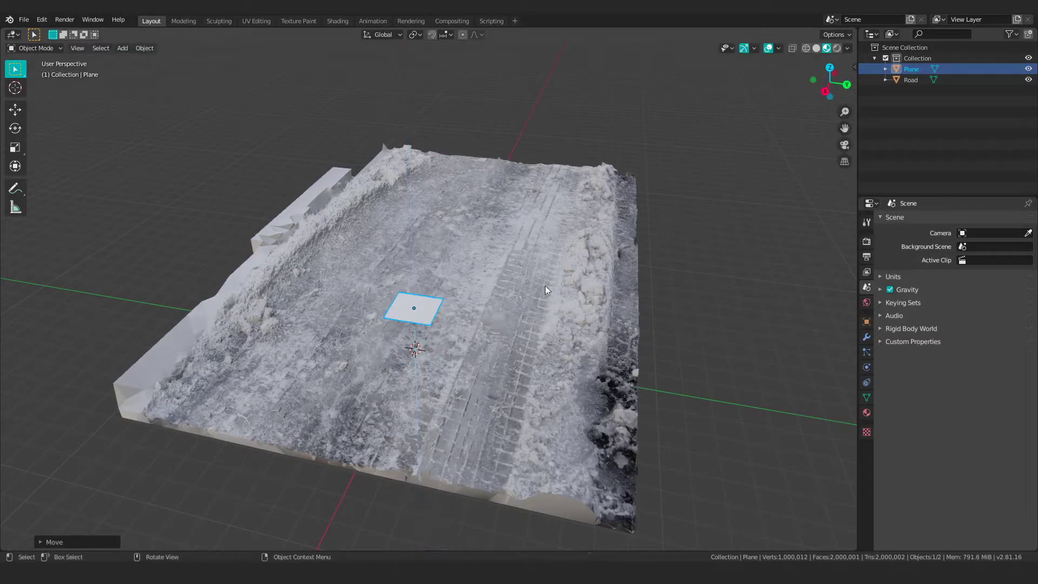
# Scale the plane to about 6.6 along X and about 9.4 along Y so it spans the road's width
pyautogui.moveTo(494, 324); pyautogui.dragTo(416, 359, button='middle')
pyautogui.scroll(-4, 417, 359)
pyautogui.press('s')
pyautogui.press('x')
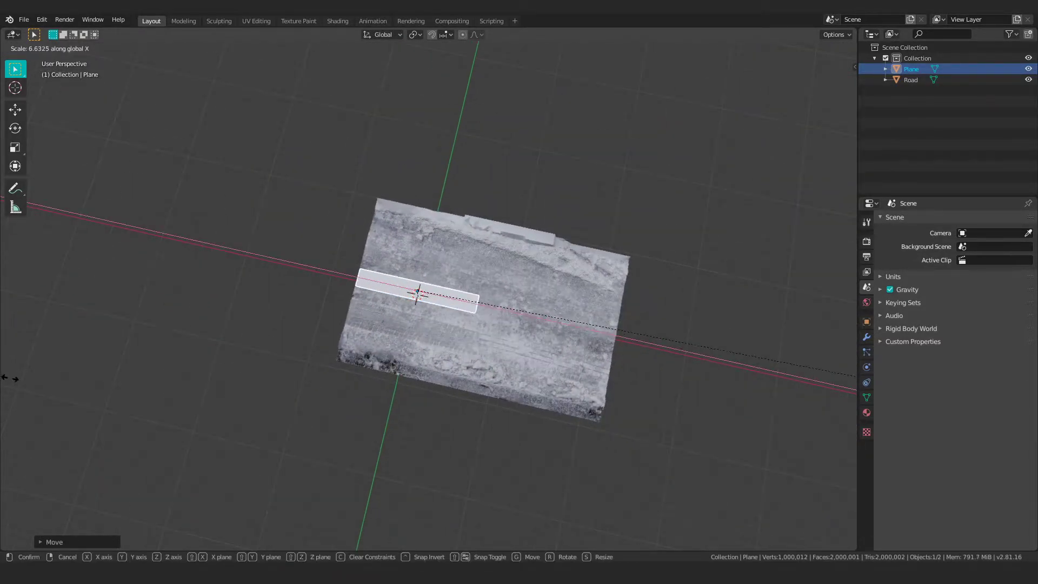
pyautogui.click(11, 379)
pyautogui.moveTo(262, 372); pyautogui.dragTo(512, 346, button='middle')
pyautogui.press('s')
pyautogui.press('y')
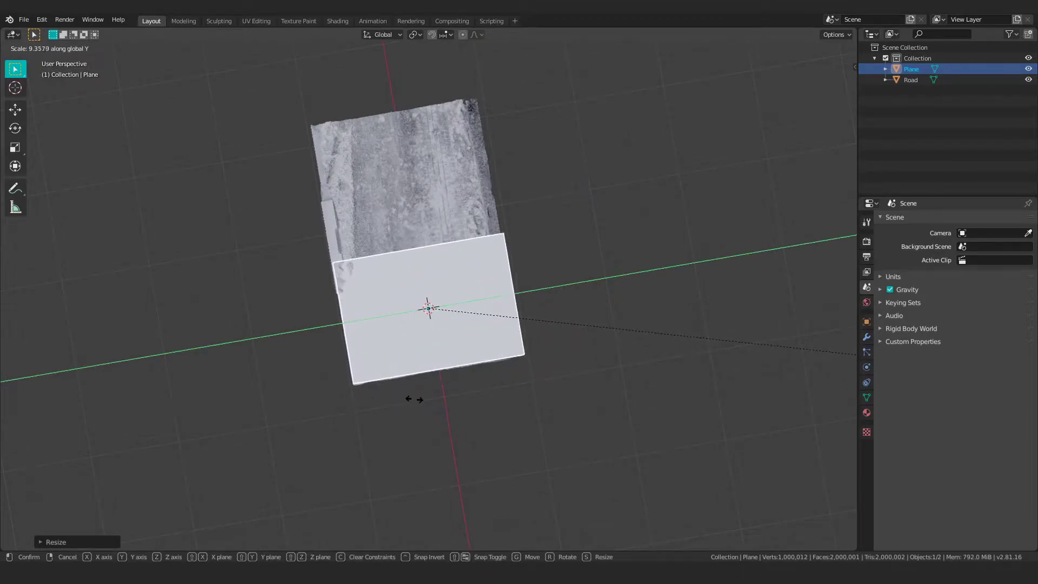
pyautogui.click(423, 419)
# Move the plane vertically along Z so it rests just above most of the road's surface
pyautogui.moveTo(423, 420); pyautogui.dragTo(406, 348, button='middle')
pyautogui.press('g')
pyautogui.press('z')
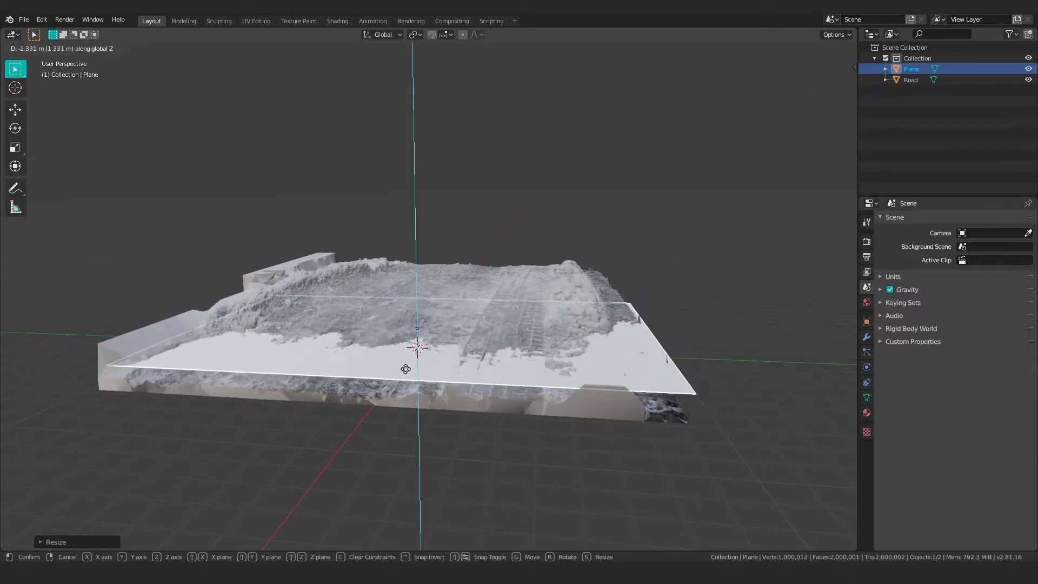
pyautogui.click(405, 353)
# Move the plane's far short edge about 15.6 m along X to the road's far end
pyautogui.moveTo(406, 353); pyautogui.dragTo(364, 357, button='middle')
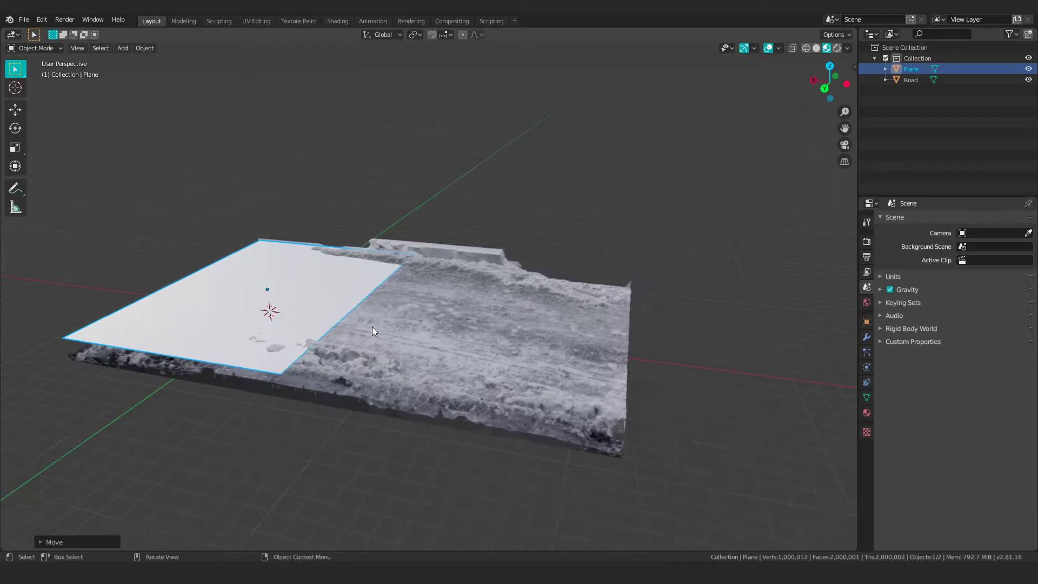
pyautogui.press('Tab')
pyautogui.moveTo(318, 276); pyautogui.dragTo(415, 319, button='middle')
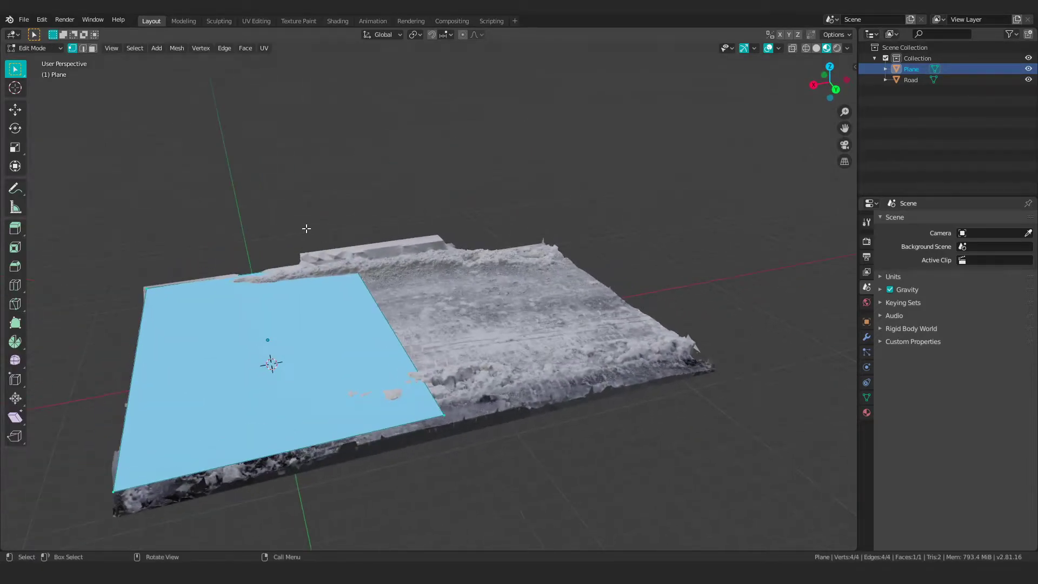
pyautogui.moveTo(304, 227); pyautogui.dragTo(609, 507)
pyautogui.moveTo(609, 507); pyautogui.dragTo(557, 485, button='middle')
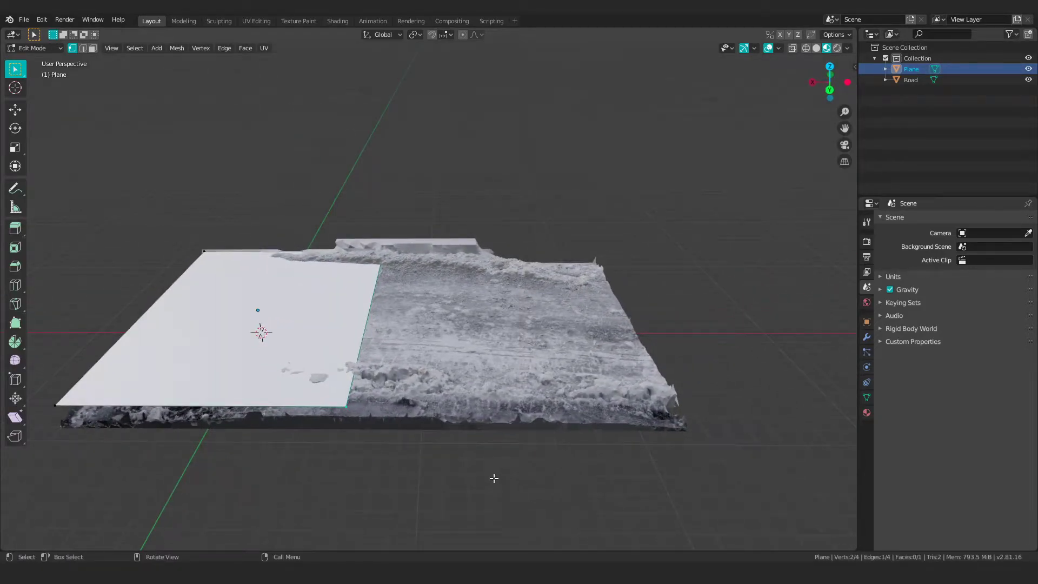
pyautogui.press('g')
pyautogui.press('x')
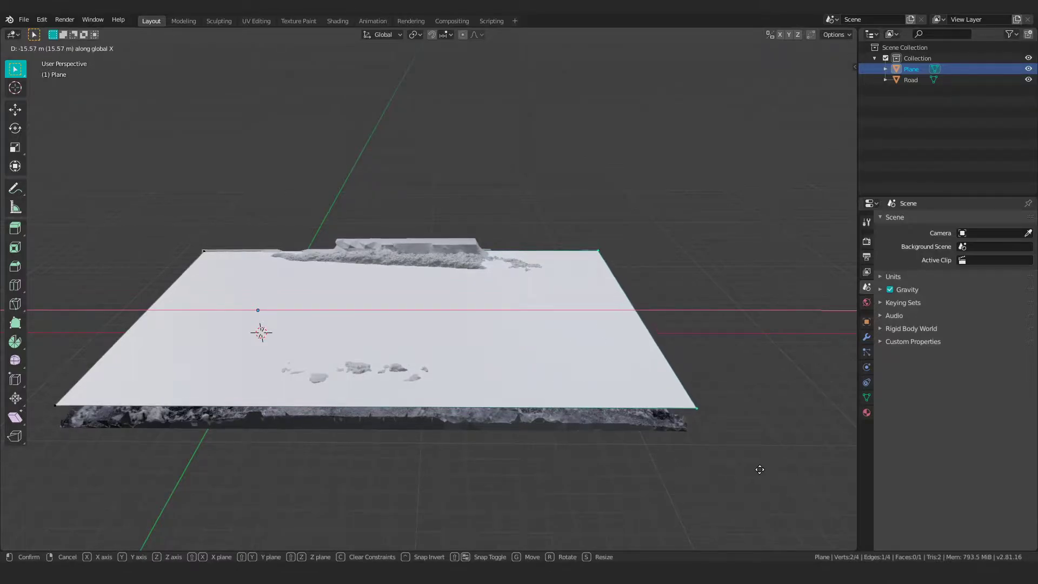
pyautogui.click(760, 469)
# Select the plane's near short edge and move it into line with the road's near end
pyautogui.scroll(-3, 183, 326)
pyautogui.moveTo(184, 326); pyautogui.dragTo(366, 422, button='middle')
pyautogui.scroll(-2, 345, 401)
pyautogui.moveTo(324, 352); pyautogui.dragTo(698, 459)
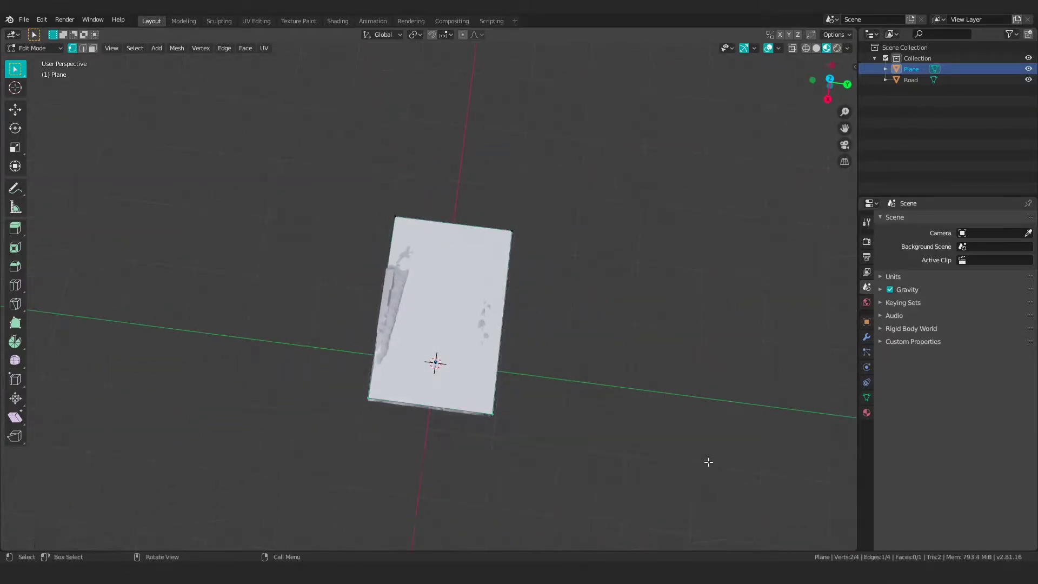
pyautogui.press('g')
pyautogui.click(669, 435)
# Move the plane's long edge on the high snowbank side along Y to cover the scan's border
pyautogui.moveTo(529, 417); pyautogui.dragTo(359, 294, button='middle')
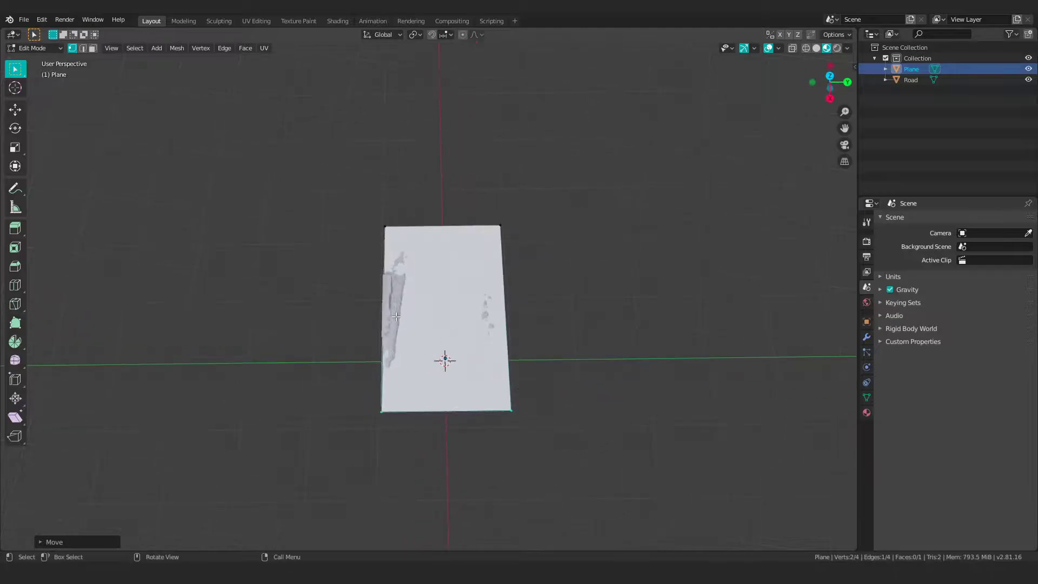
pyautogui.moveTo(322, 189); pyautogui.dragTo(423, 454)
pyautogui.press('g')
pyautogui.press('y')
pyautogui.click(419, 448)
# Apply the plane's rotation and scale in Object Mode
pyautogui.moveTo(418, 447); pyautogui.dragTo(458, 377, button='middle')
pyautogui.scroll(2, 425, 357)
pyautogui.press('Tab')
pyautogui.hotkey('ctrl', 'a')
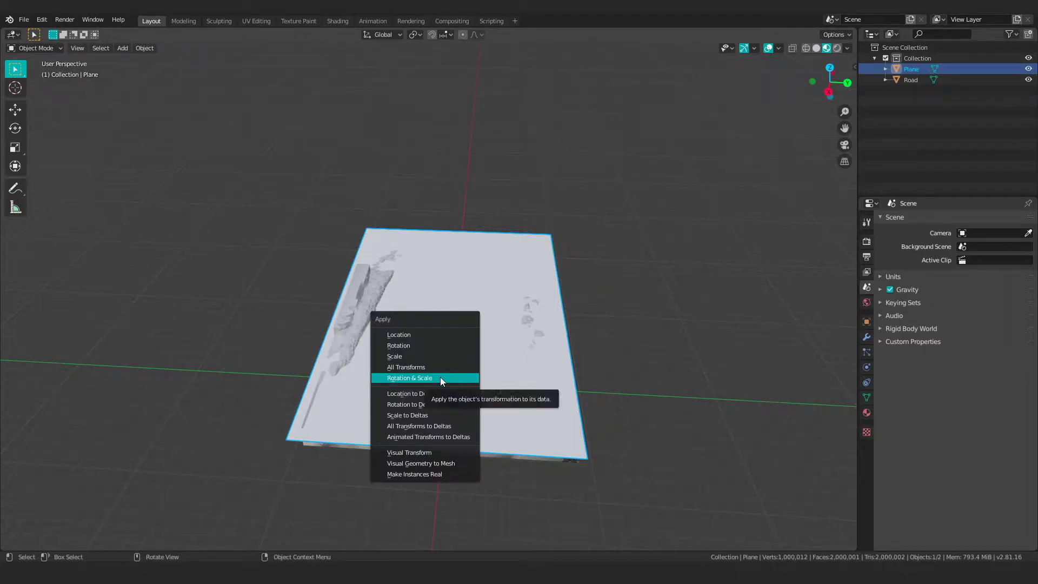
pyautogui.click(440, 378)
# Add a lengthwise loop cut to the plane and slide it to the inner foot of the high snowbank
pyautogui.press('Tab')
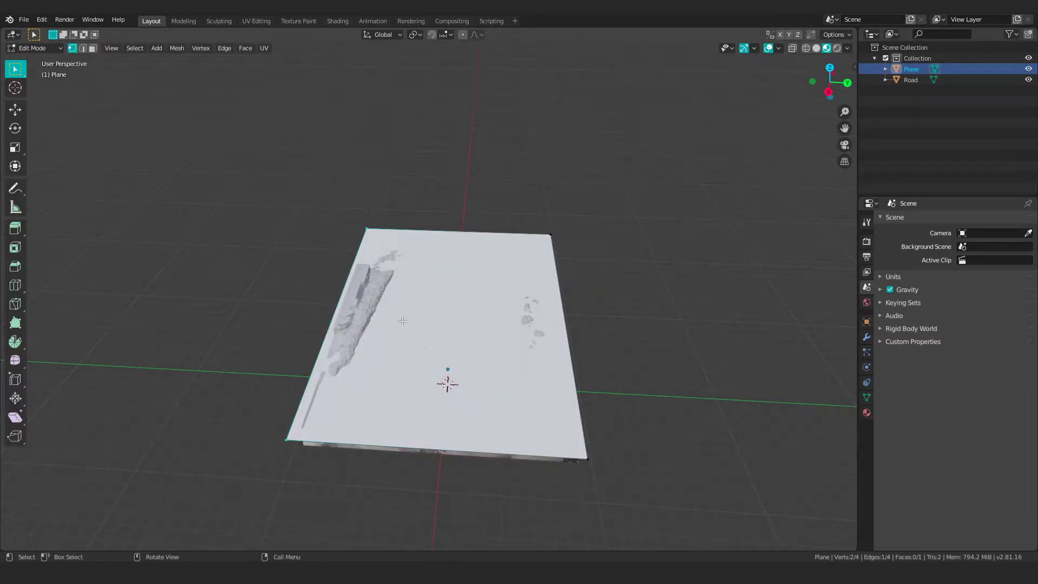
pyautogui.scroll(1, 433, 373)
pyautogui.hotkey('ctrl', 'r')
pyautogui.click(435, 222)
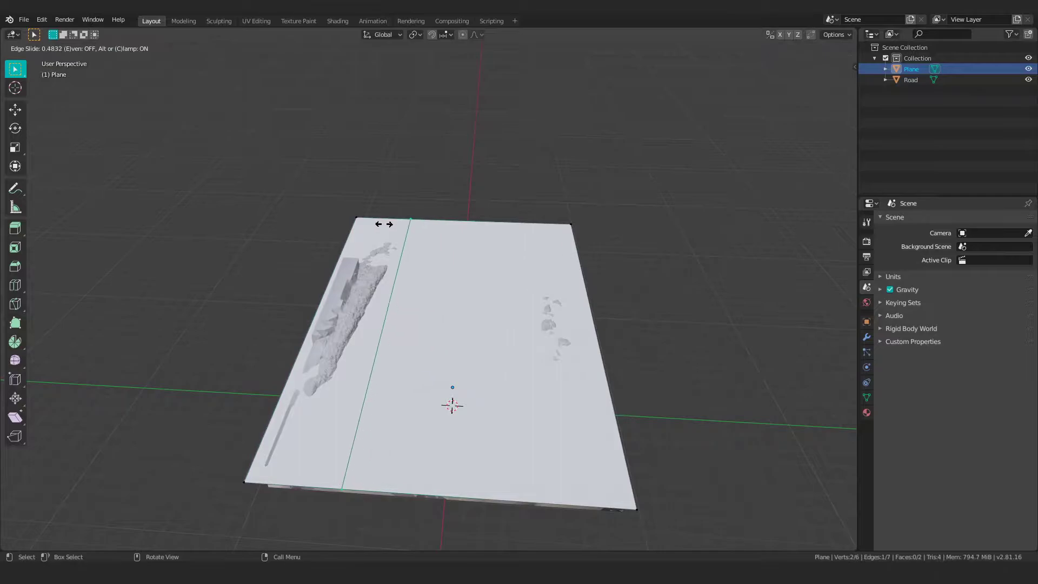
pyautogui.click(384, 224)
pyautogui.hotkey('ctrl', 'r')
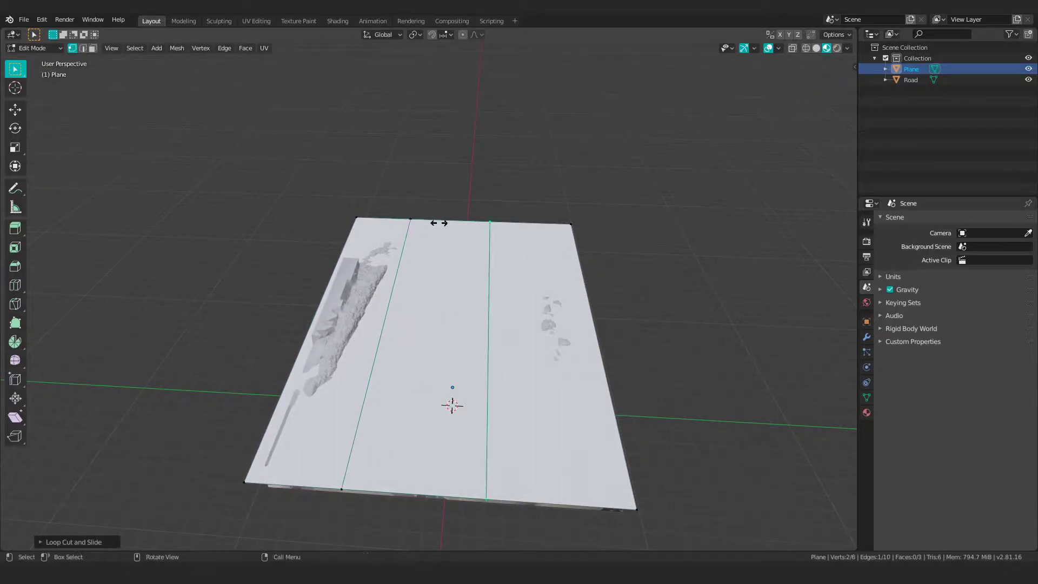
pyautogui.click(433, 225)
pyautogui.rightClick(417, 227)
pyautogui.hotkey('ctrl', 'z')
# Add a centred lengthwise loop cut in the snowbank strip and raise it about 0.95 m along Z
pyautogui.hotkey('ctrl', 'r')
pyautogui.click(383, 218)
pyautogui.rightClick(408, 229)
pyautogui.moveTo(408, 229); pyautogui.dragTo(422, 280, button='middle')
pyautogui.press('g')
pyautogui.press('z')
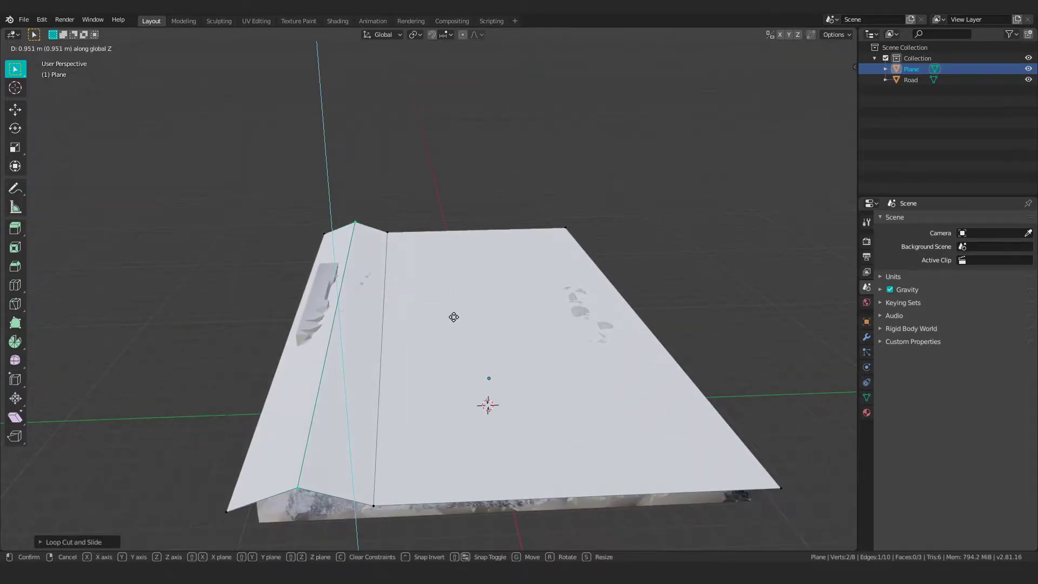
pyautogui.click(454, 318)
# Raise the plane's outer edge on the high snowbank side along Z to cover the bank
pyautogui.moveTo(454, 317); pyautogui.dragTo(355, 295, button='middle')
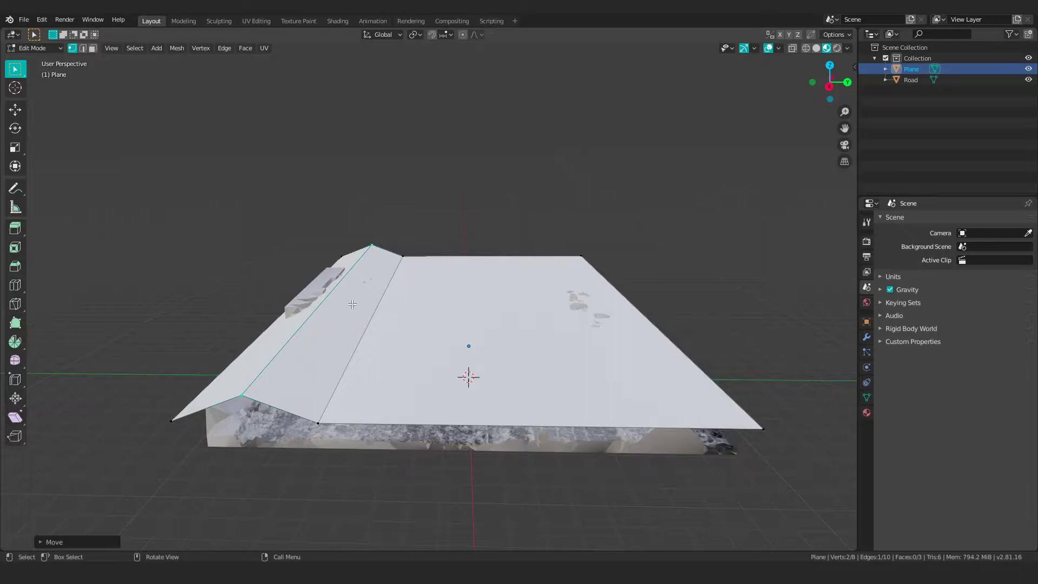
pyautogui.moveTo(272, 308); pyautogui.dragTo(304, 259, button='middle')
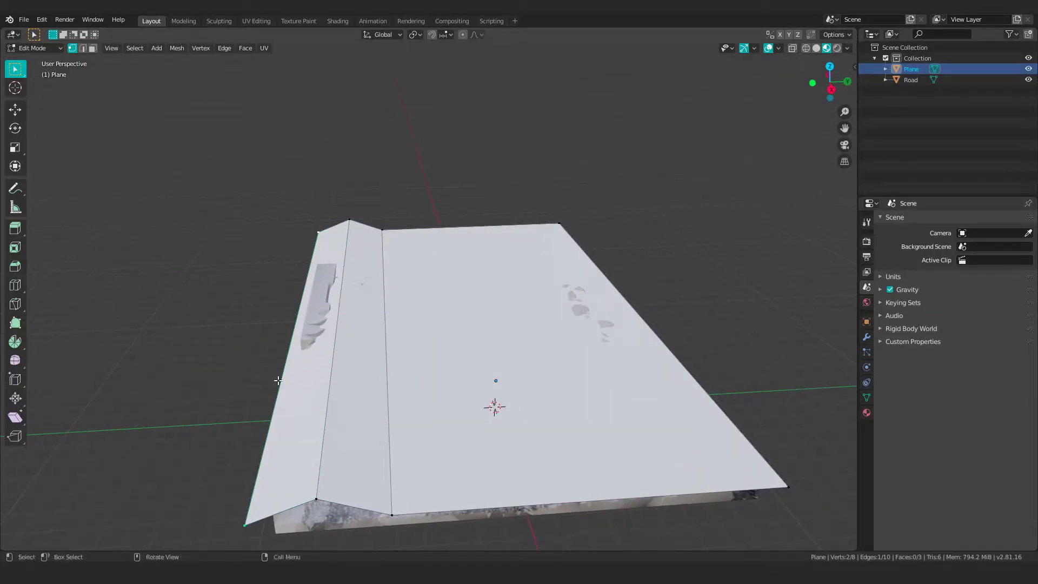
pyautogui.press('g')
pyautogui.press('z')
pyautogui.rightClick(298, 429)
# Slide the raised snowbank edge loop towards the road to follow the bank's slope
pyautogui.click(327, 419)
pyautogui.press('g')
pyautogui.press('g')
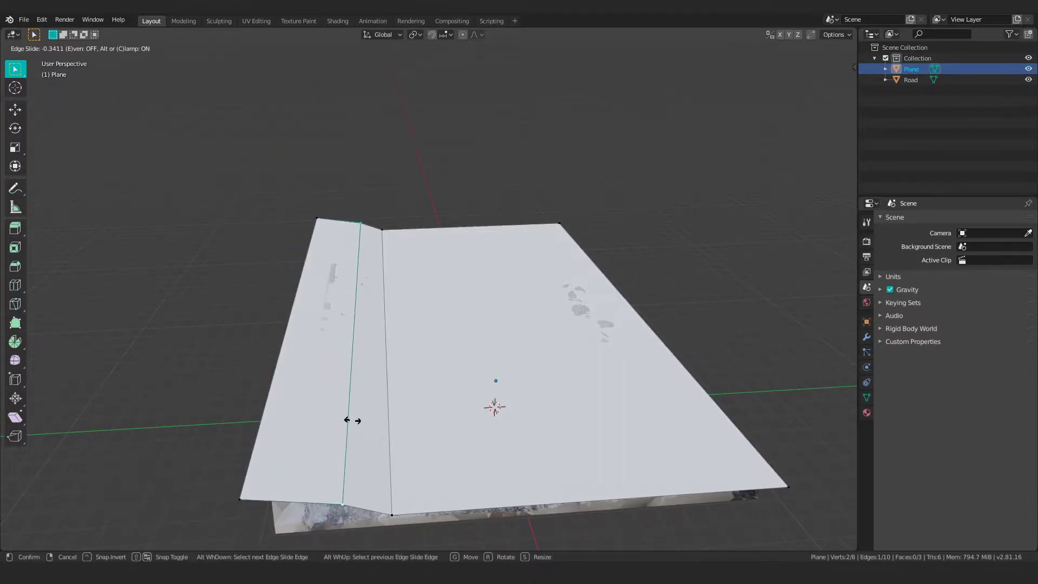
pyautogui.click(339, 417)
# Add two lengthwise loop cuts along the low snowbank on the plane's opposite side
pyautogui.moveTo(339, 417); pyautogui.dragTo(410, 386, button='middle')
pyautogui.hotkey('ctrl', 'r')
pyautogui.click(586, 450)
pyautogui.click(620, 428)
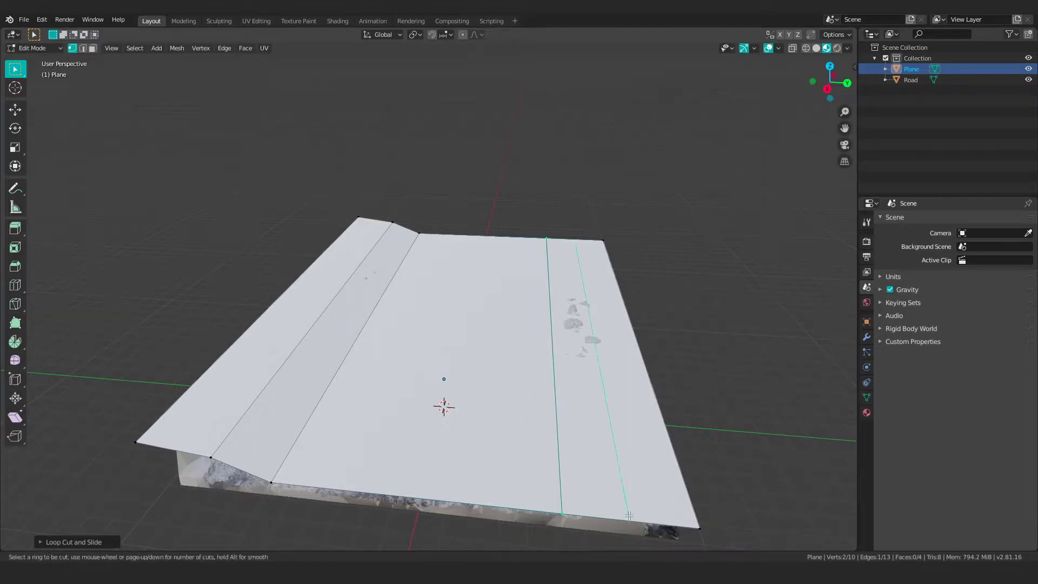
pyautogui.hotkey('ctrl', 'r')
pyautogui.click(629, 487)
pyautogui.click(685, 465)
# Raise the outermost strip on the low snowbank side slightly along Z to cover the protruding snow
pyautogui.keyDown('alt'); pyautogui.keyDown('shift'); pyautogui.click(684, 465); pyautogui.keyUp('shift'); pyautogui.keyUp('alt')
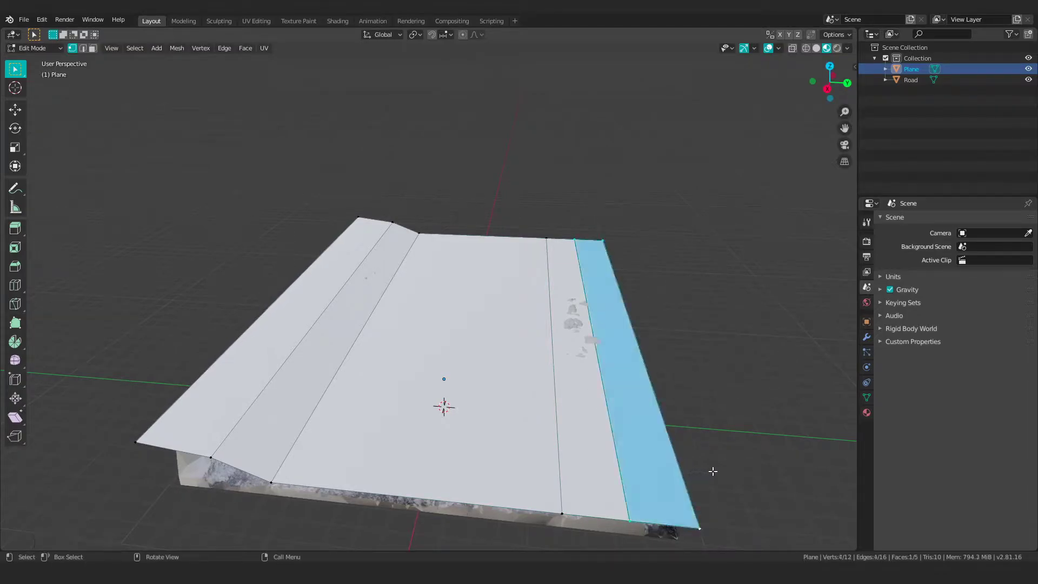
pyautogui.press('g')
pyautogui.press('z')
pyautogui.click(714, 465)
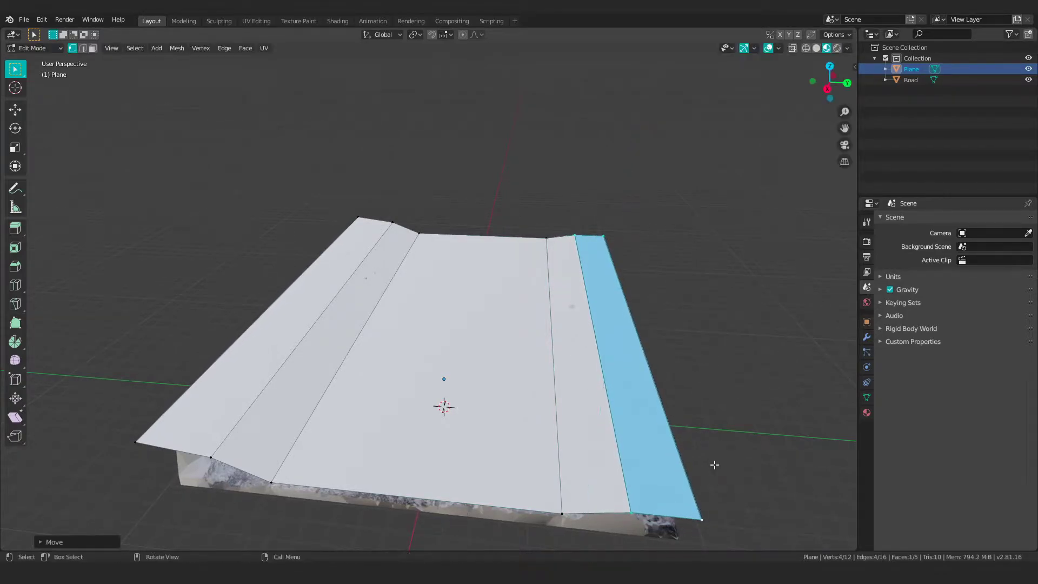
# Move the low snowbank's raised inner edge loop about 0.7 m along Y towards the road
pyautogui.keyDown('alt'); pyautogui.click(601, 365); pyautogui.keyUp('alt')
pyautogui.press('g')
pyautogui.press('g')
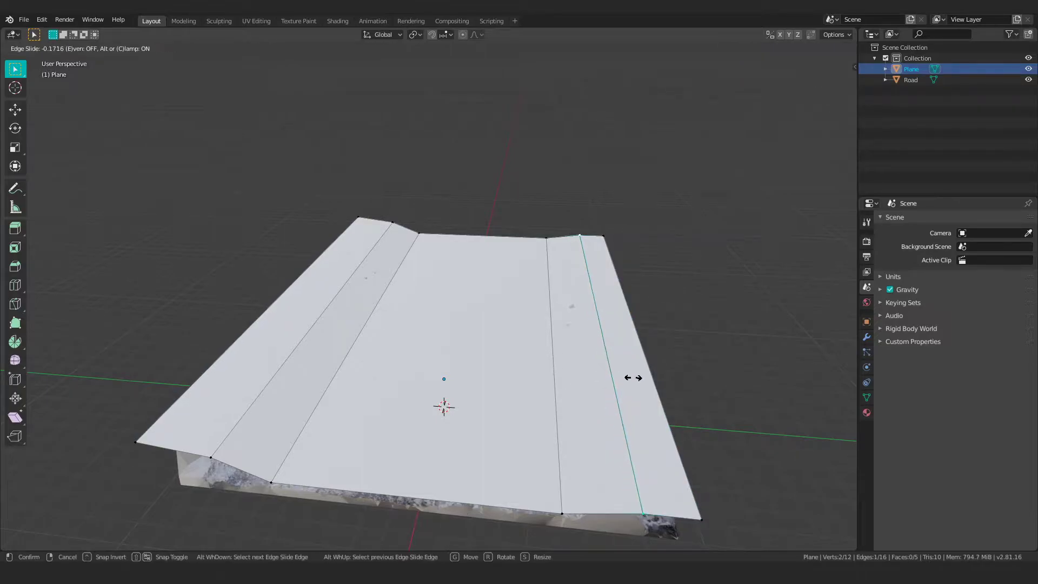
pyautogui.rightClick(613, 378)
pyautogui.press('g')
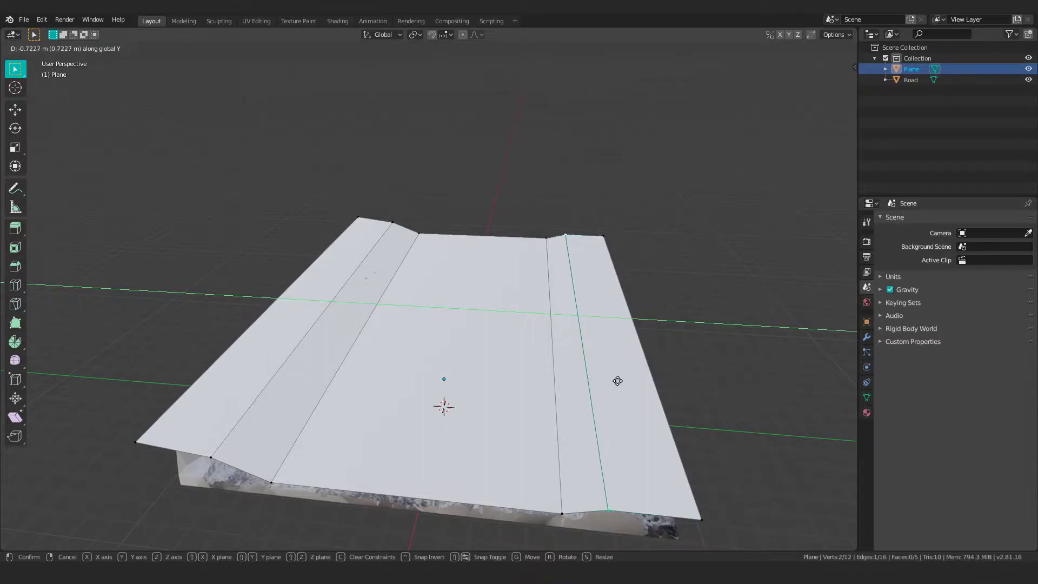
pyautogui.click(616, 378)
# Add seven evenly spaced loop cuts across the plane to divide its length into eight rows
pyautogui.press('Tab')
pyautogui.rightClick(481, 321)
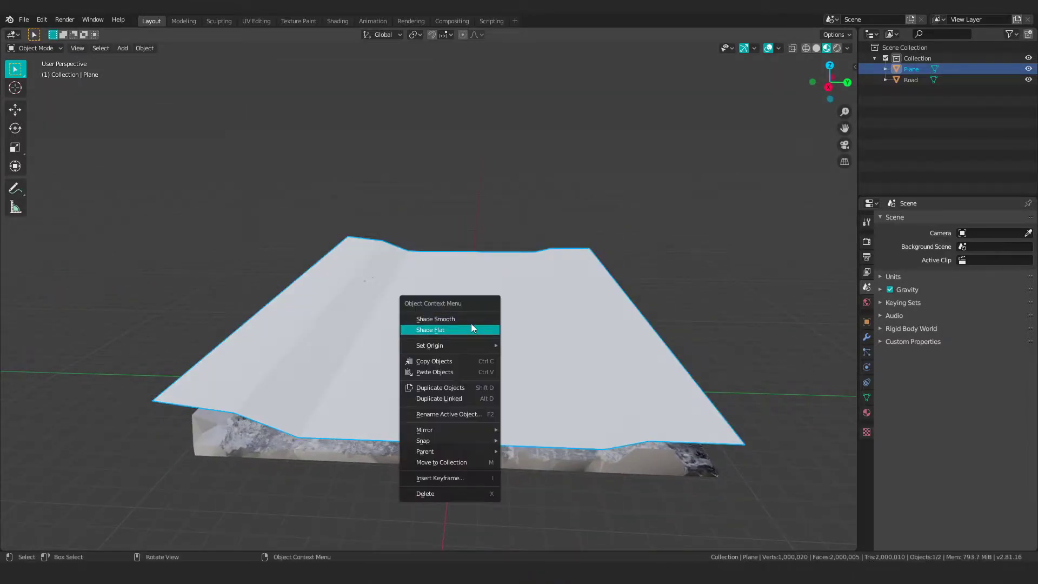
pyautogui.press('Tab')
pyautogui.moveTo(578, 319); pyautogui.dragTo(423, 377, button='middle')
pyautogui.scroll(-4, 438, 355)
pyautogui.scroll(1, 411, 351)
pyautogui.scroll(2, 400, 335)
pyautogui.hotkey('ctrl', 'r')
pyautogui.scroll(6, 377, 278)
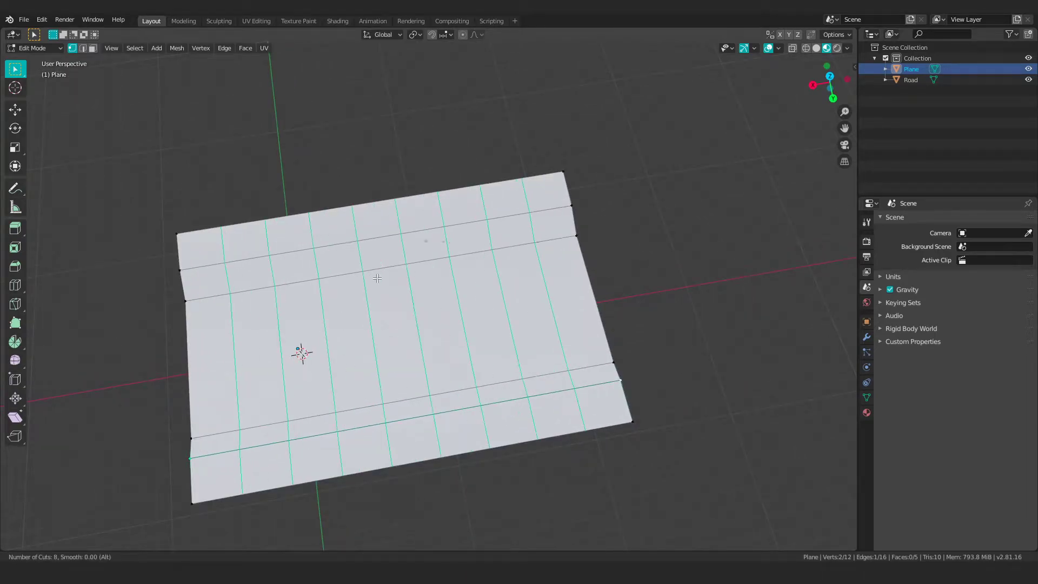
pyautogui.click(378, 279)
# Add three evenly spaced lengthwise loop cuts to the wide middle strip of the plane
pyautogui.moveTo(378, 280); pyautogui.dragTo(449, 246, button='middle')
pyautogui.scroll(2, 450, 247)
pyautogui.click(450, 246)
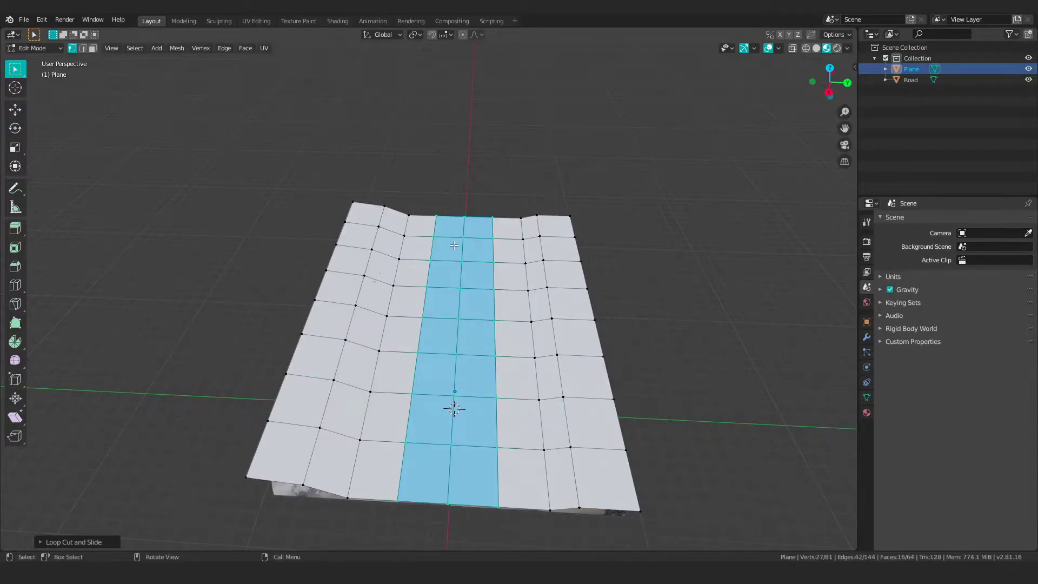
# Unwrap all of the plane's faces and check the resulting UV layout
pyautogui.moveTo(516, 313); pyautogui.dragTo(517, 344, button='middle')
pyautogui.press('a')
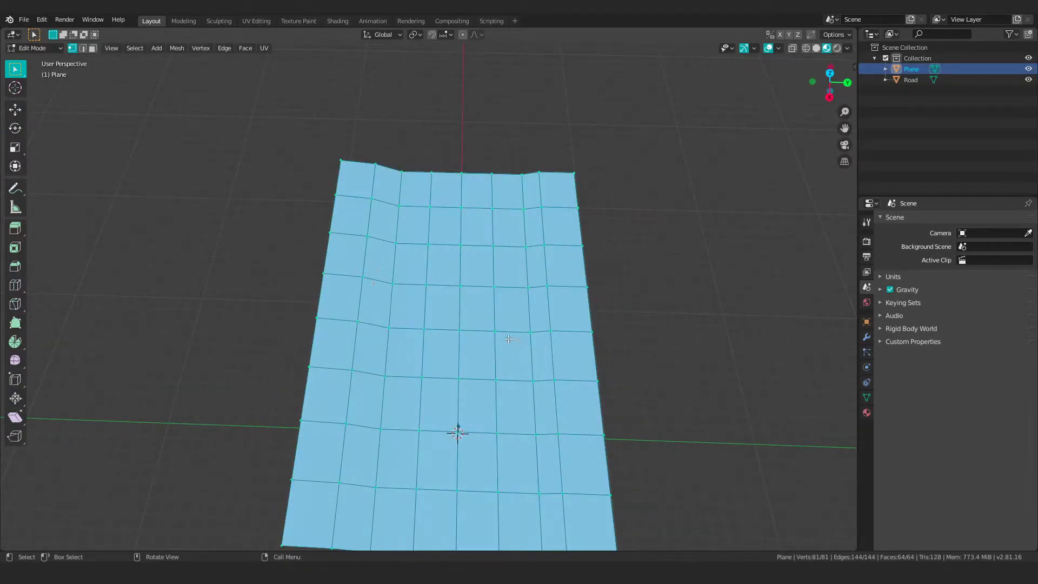
pyautogui.press('u')
pyautogui.click(464, 212)
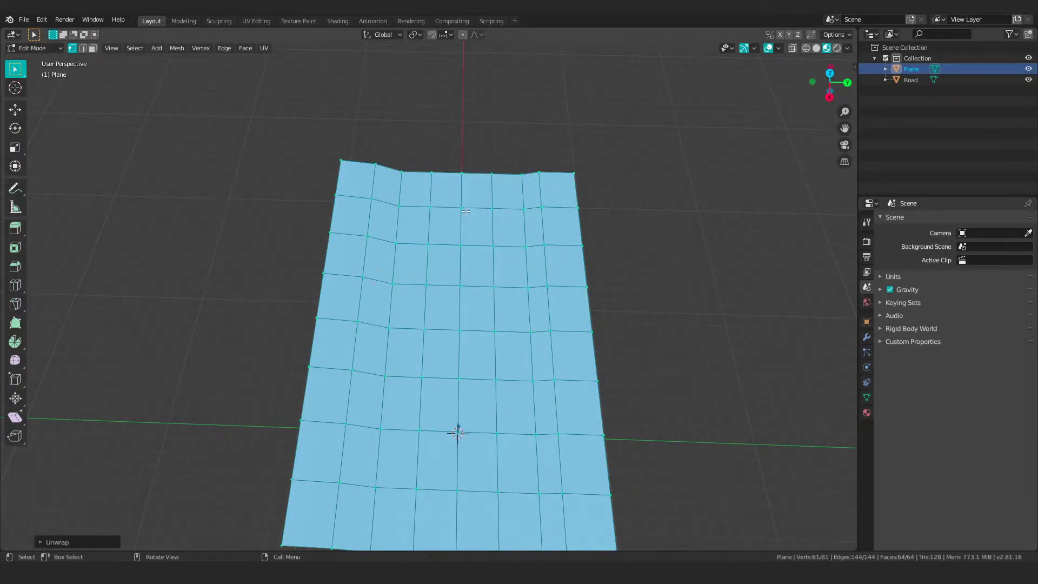
pyautogui.click(256, 21)
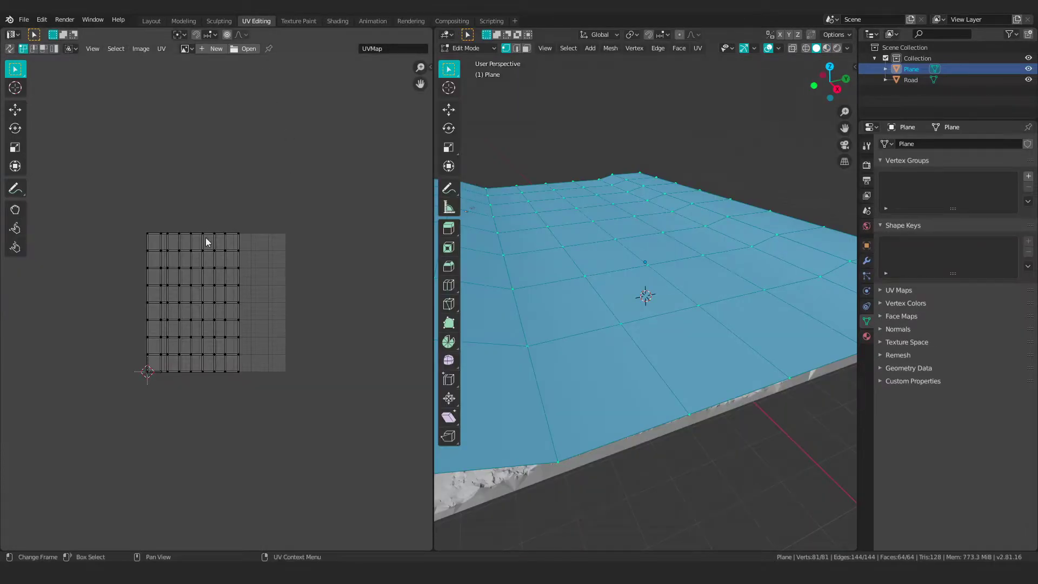
pyautogui.click(151, 20)
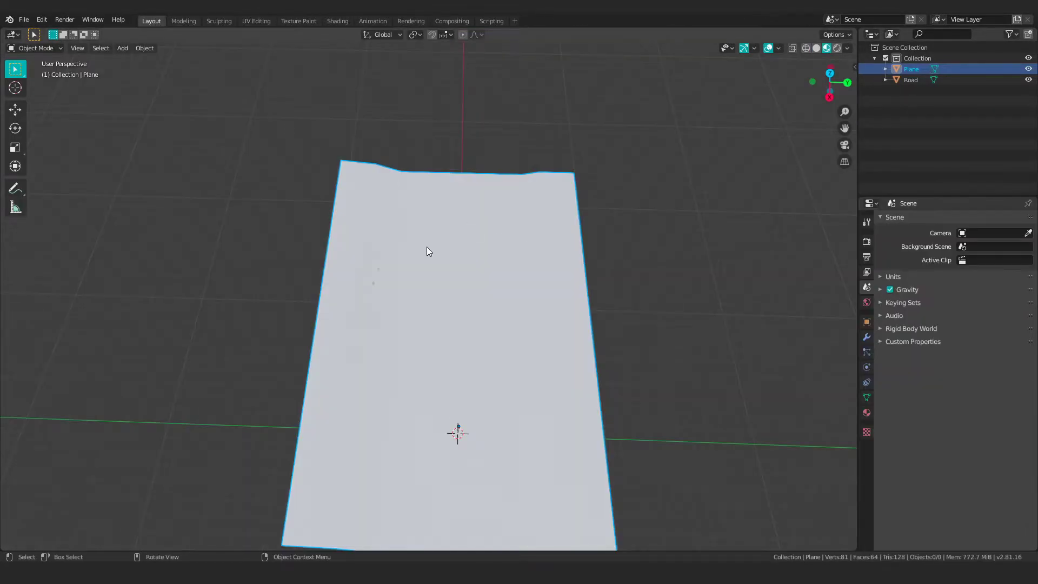
# Shade the plane smooth and apply its transforms
pyautogui.moveTo(427, 248); pyautogui.dragTo(427, 229, button='middle')
pyautogui.rightClick(427, 229)
pyautogui.click(416, 230)
pyautogui.moveTo(506, 279); pyautogui.dragTo(501, 243, button='middle')
pyautogui.hotkey('ctrl', 'a')
pyautogui.click(462, 248)
# Switch to the Shading workspace and create a new material named road_bake on the plane
pyautogui.moveTo(530, 295); pyautogui.dragTo(508, 303, button='middle')
pyautogui.click(340, 20)
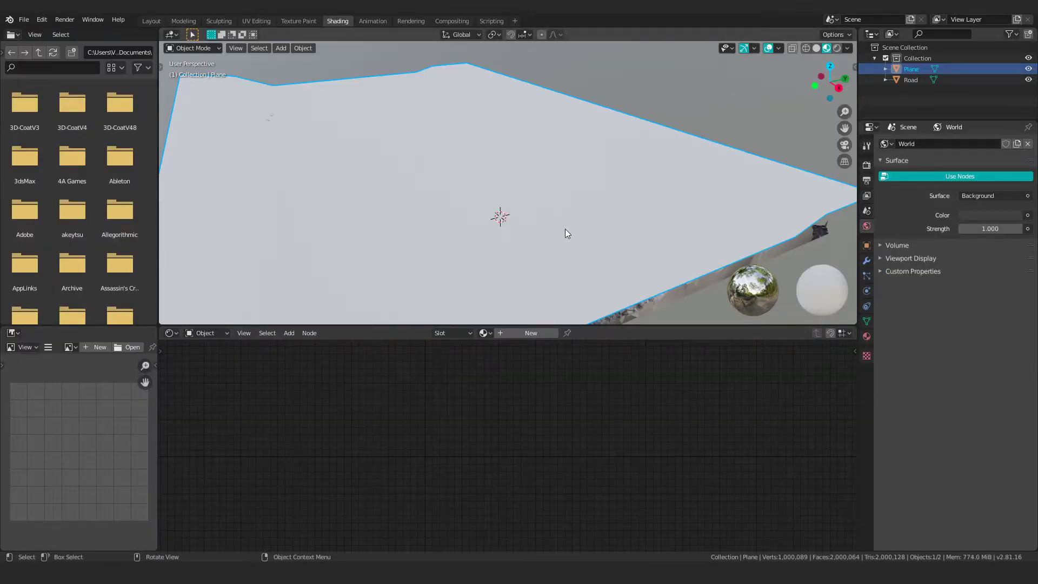
pyautogui.click(867, 336)
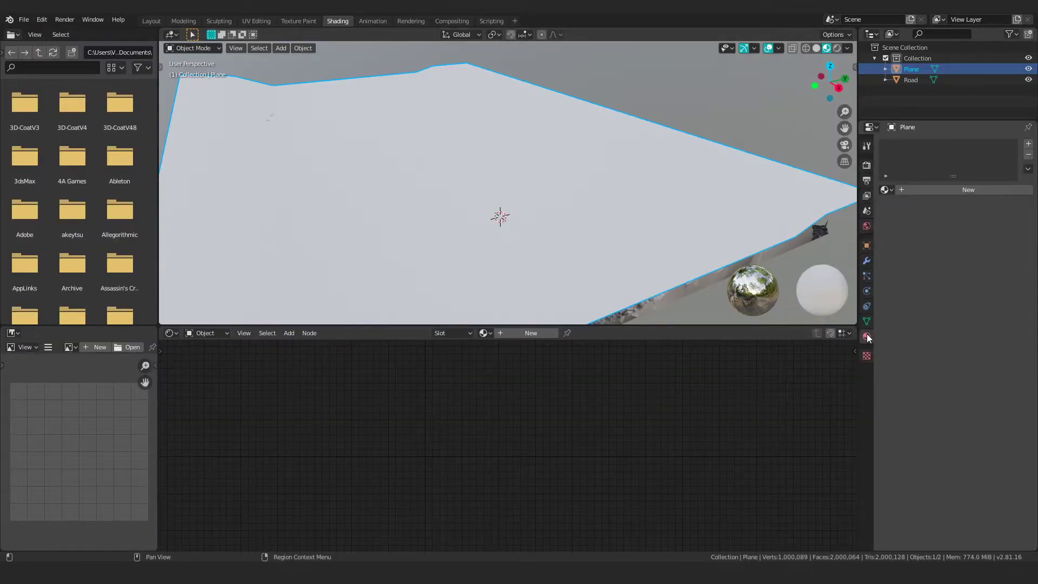
pyautogui.click(926, 190)
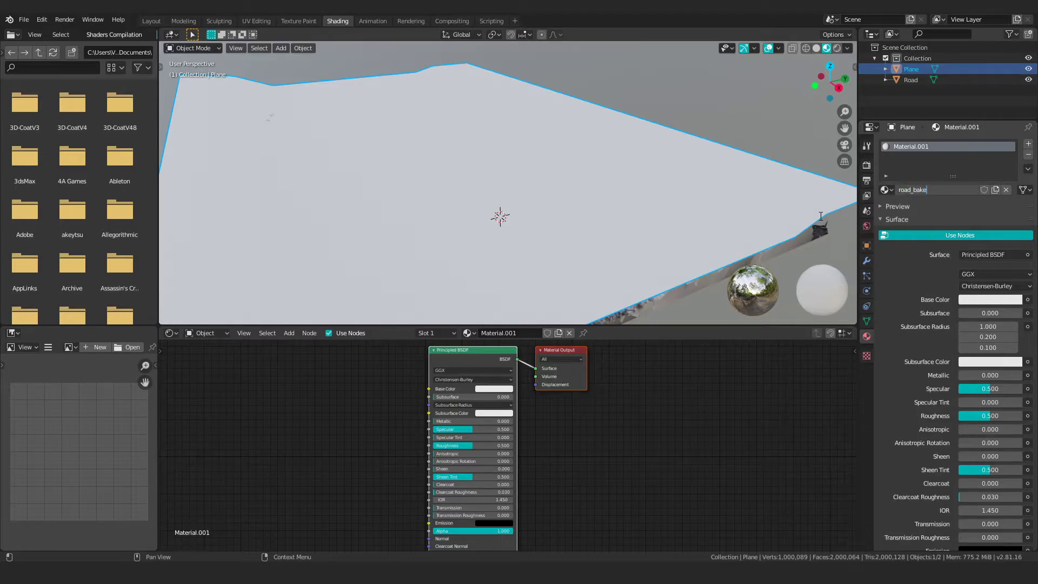
pyautogui.press('Return')
# Add an Image Texture node beside the Principled BSDF and place a duplicate of it below
pyautogui.moveTo(264, 482); pyautogui.dragTo(386, 517, button='middle')
pyautogui.hotkey('shift', 'a')
pyautogui.click(373, 434)
pyautogui.write('image')
pyautogui.press('Return')
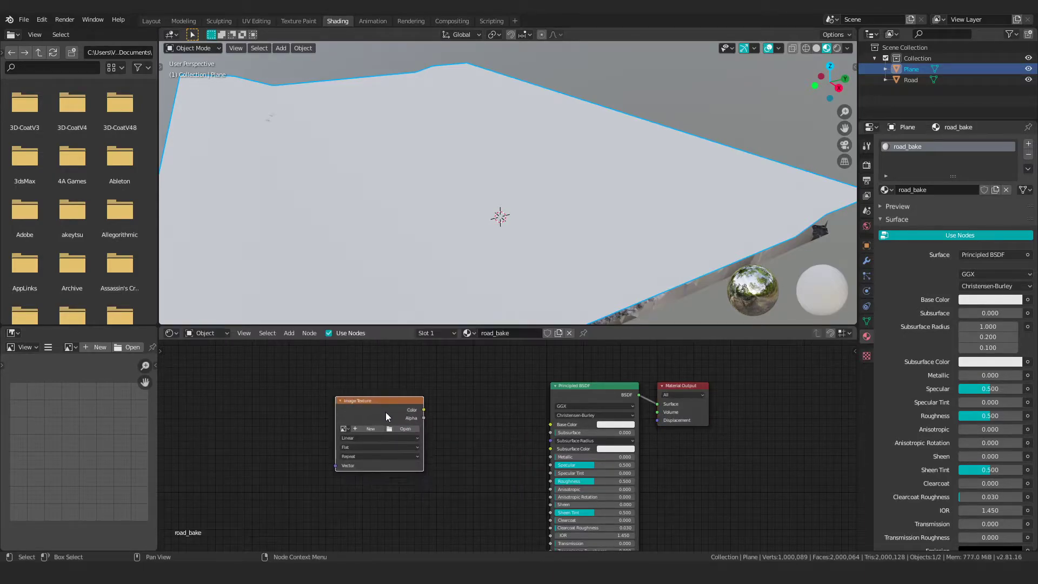
pyautogui.hotkey('shift', 'd')
pyautogui.click(387, 518)
pyautogui.keyDown('shift'); pyautogui.scroll(-5, 387, 519); pyautogui.keyUp('shift')
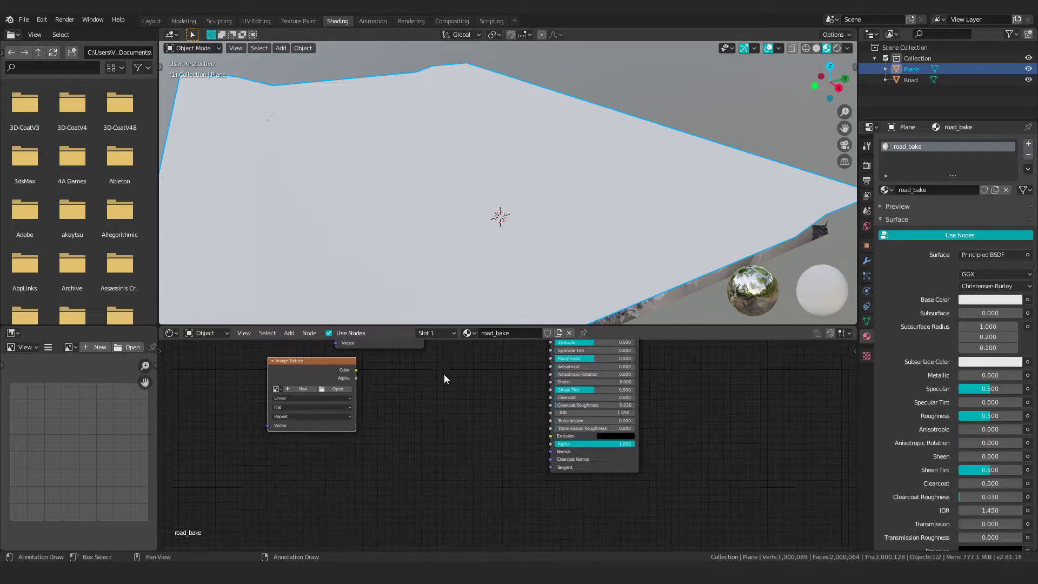
# Add a Normal Map node and link its Normal output to the Principled BSDF's Normal input
pyautogui.hotkey('shift', 'a')
pyautogui.click(417, 435)
pyautogui.write('normal')
pyautogui.press('Down')
pyautogui.press('Return')
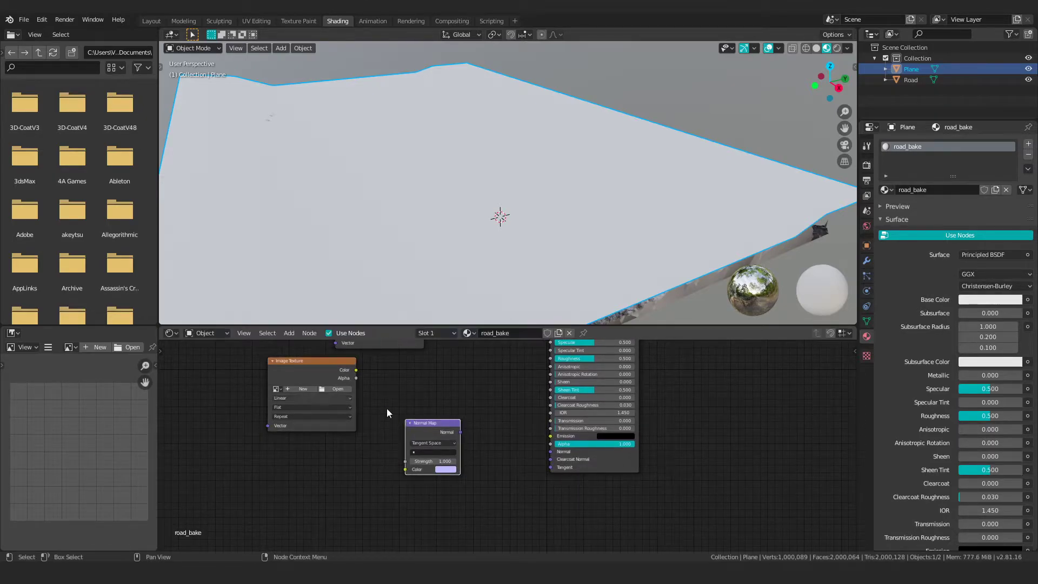
pyautogui.moveTo(461, 432); pyautogui.dragTo(550, 451)
pyautogui.moveTo(402, 438); pyautogui.dragTo(480, 513, button='middle')
pyautogui.scroll(3, 465, 475)
pyautogui.click(433, 374)
pyautogui.click(464, 365)
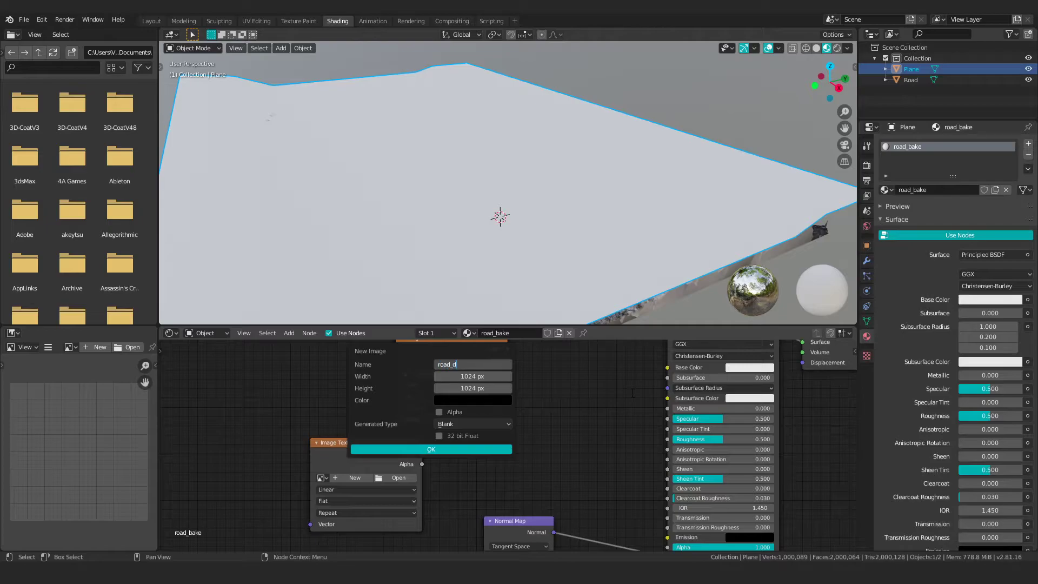
pyautogui.press('Return')
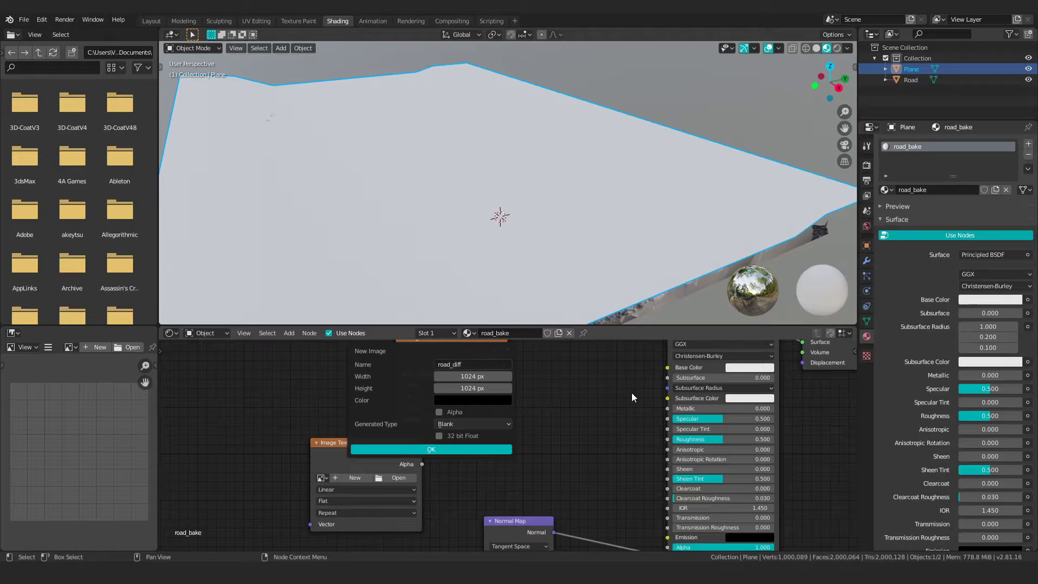
# Create a blank 1024 px image named road_norm in the lower Image Texture node and set its color space to Non-Color
pyautogui.click(339, 478)
pyautogui.click(355, 463)
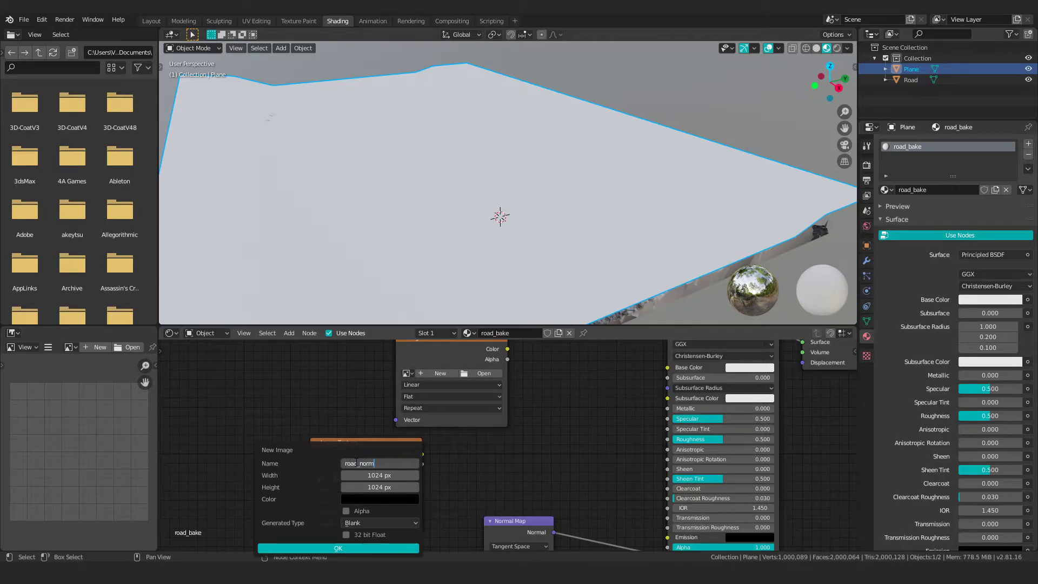
pyautogui.write('road_norm')
pyautogui.press('Return')
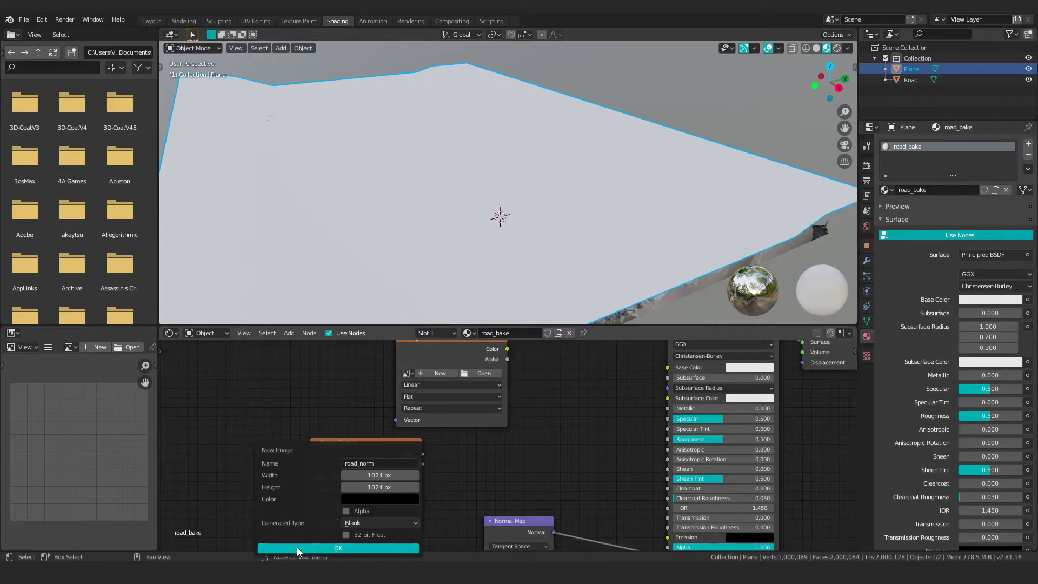
pyautogui.click(297, 547)
pyautogui.moveTo(341, 451); pyautogui.dragTo(367, 483)
pyautogui.click(320, 514)
pyautogui.click(326, 476)
# Create a blank 1024 px image named road_diff in the upper Image Texture node
pyautogui.moveTo(419, 373); pyautogui.dragTo(342, 449, button='middle')
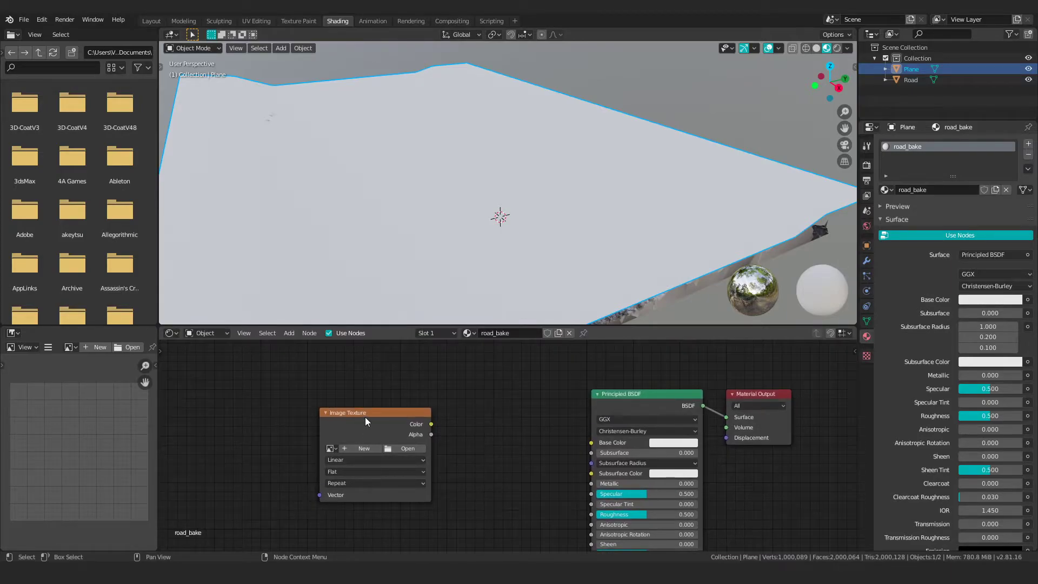
pyautogui.click(350, 448)
pyautogui.click(331, 448)
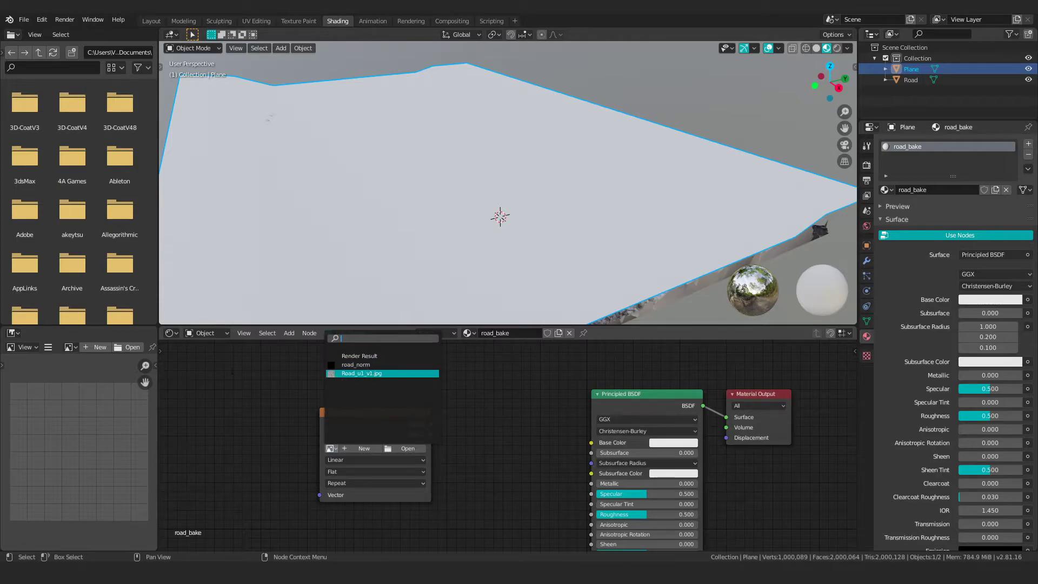
pyautogui.click(342, 451)
pyautogui.click(342, 450)
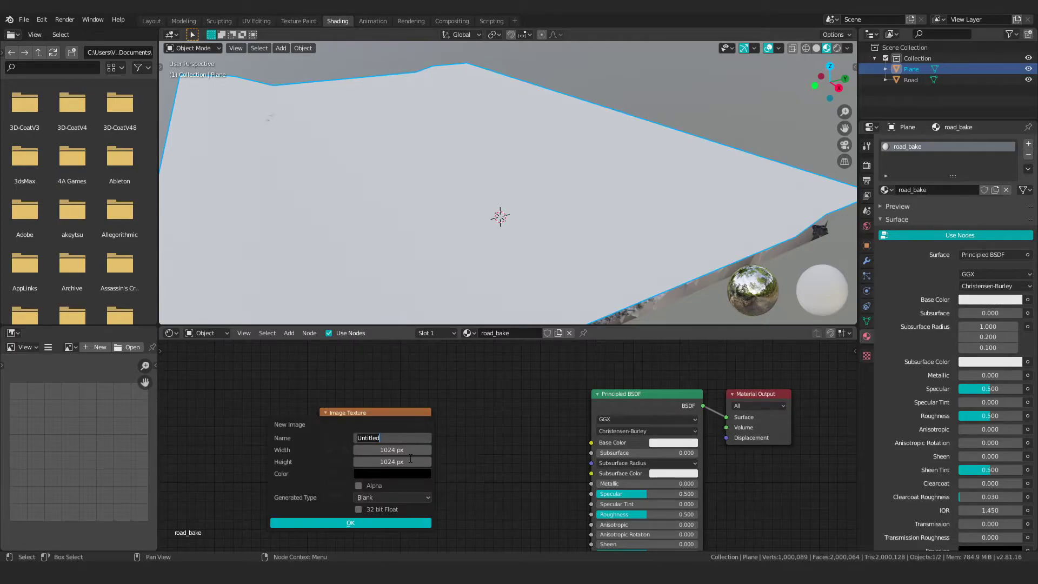
pyautogui.write('road_diff')
pyautogui.press('Return')
pyautogui.click(381, 523)
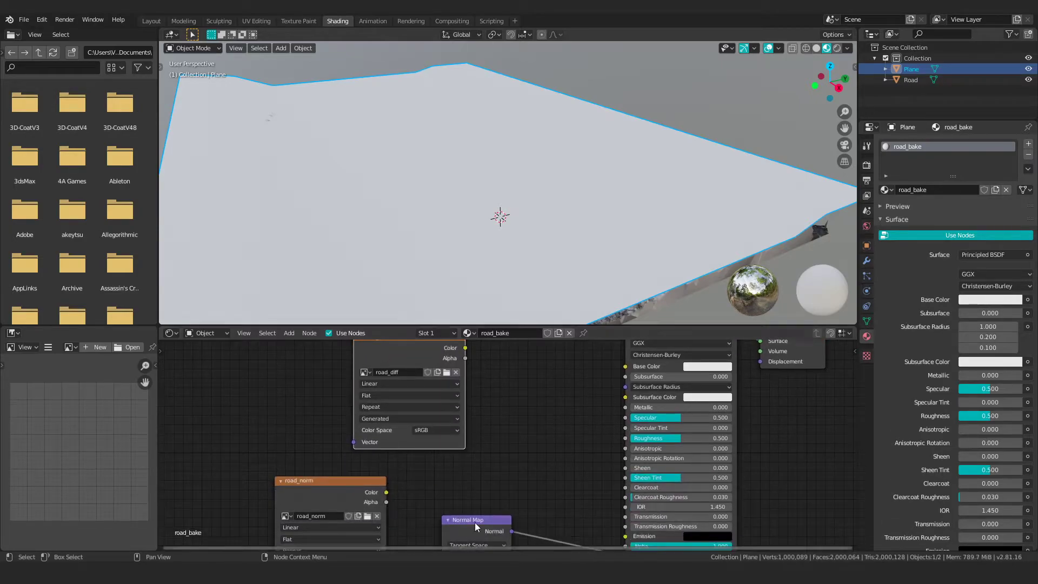
# Select the road scan plus the plane as active object, and make the road_diff node the active bake target
pyautogui.moveTo(465, 501); pyautogui.dragTo(478, 437, button='middle')
pyautogui.moveTo(389, 403); pyautogui.dragTo(335, 372)
pyautogui.moveTo(550, 263); pyautogui.dragTo(511, 261, button='middle')
pyautogui.click(508, 255)
pyautogui.keyDown('shift'); pyautogui.click(613, 203); pyautogui.keyUp('shift')
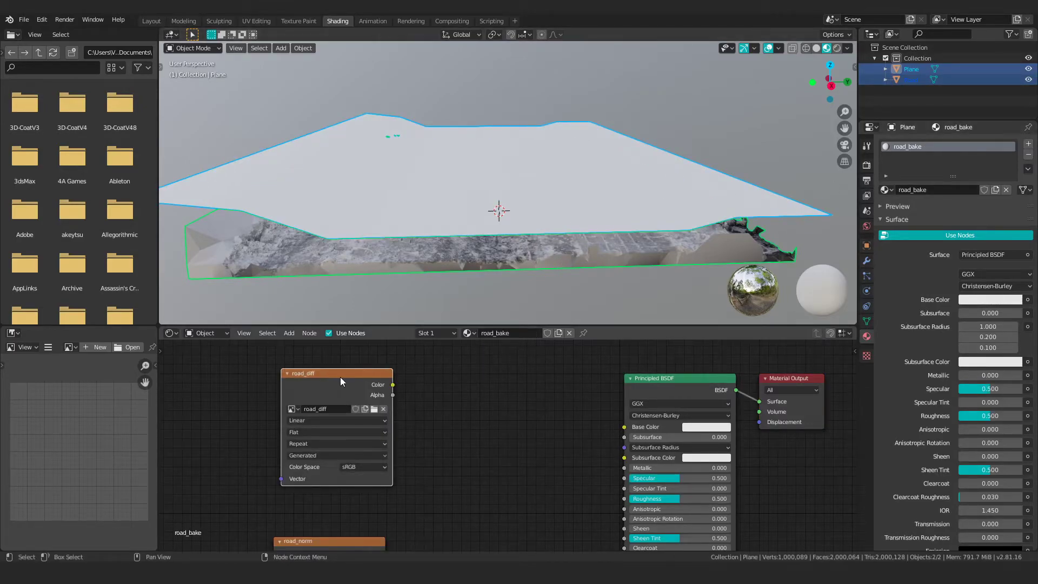
pyautogui.moveTo(339, 377); pyautogui.dragTo(345, 375)
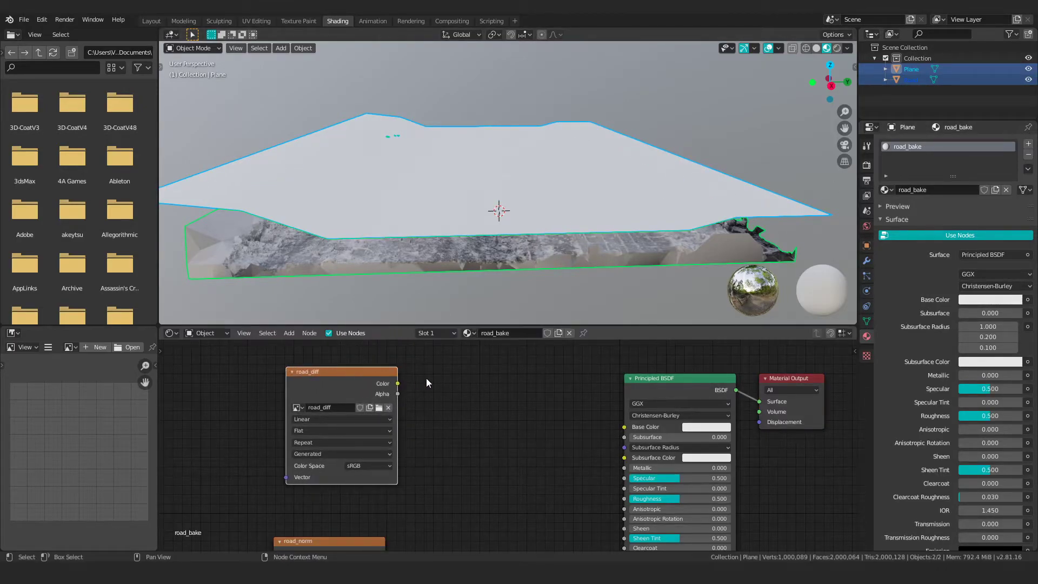
# Set the render engine to Cycles with GPU Compute as the device
pyautogui.click(868, 165)
pyautogui.click(981, 144)
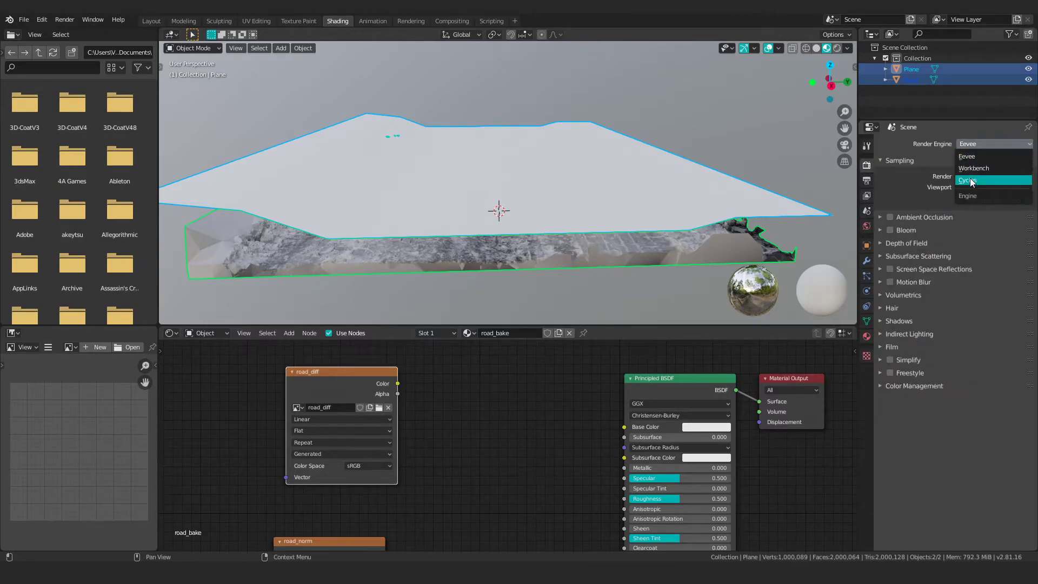
pyautogui.click(971, 181)
pyautogui.click(974, 171)
pyautogui.click(975, 194)
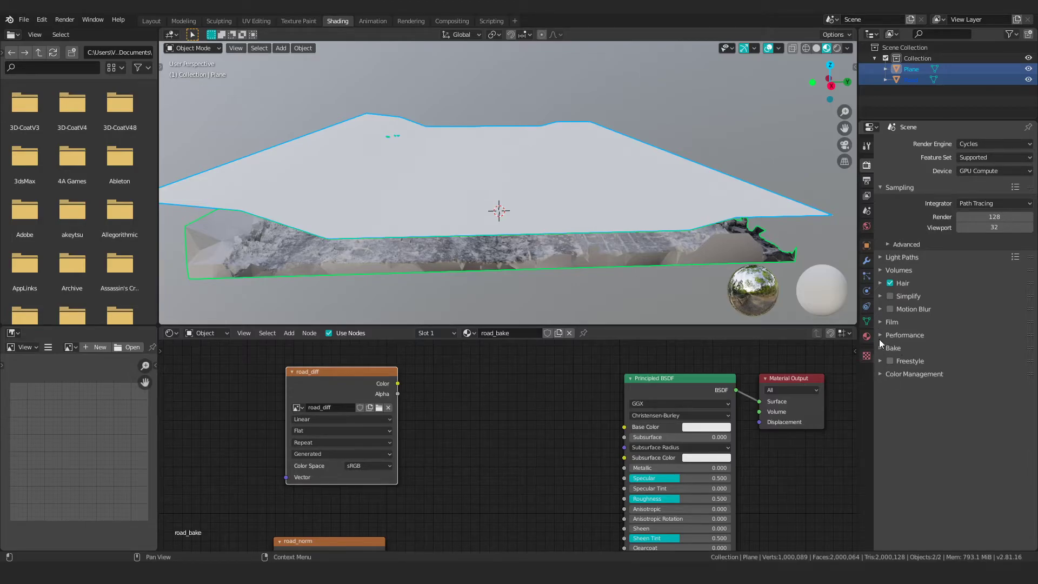
# Bake the Diffuse type into road_diff with only Color influence and Selected to Active enabled
pyautogui.click(892, 348)
pyautogui.click(981, 390)
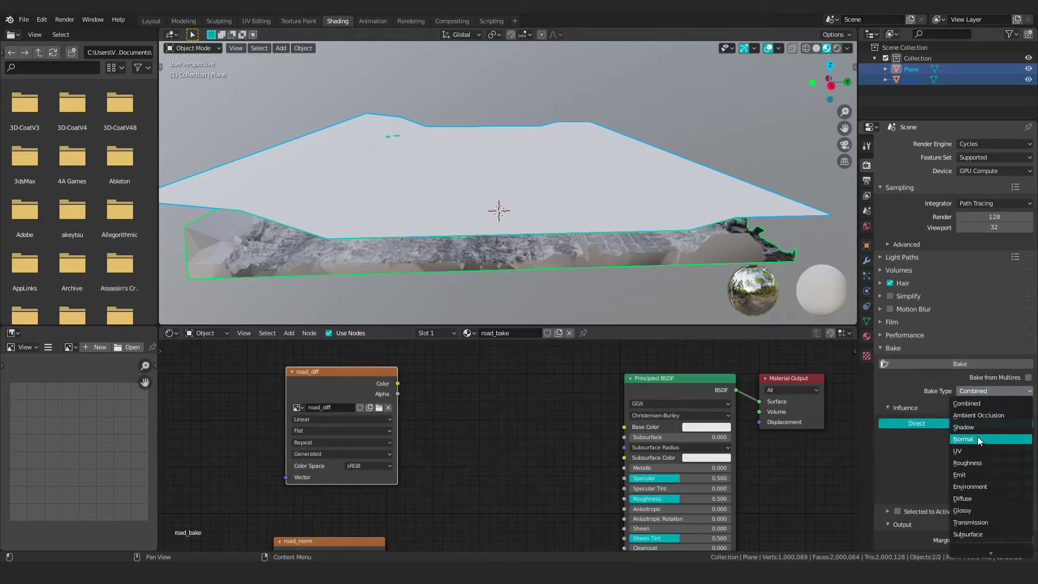
pyautogui.click(970, 499)
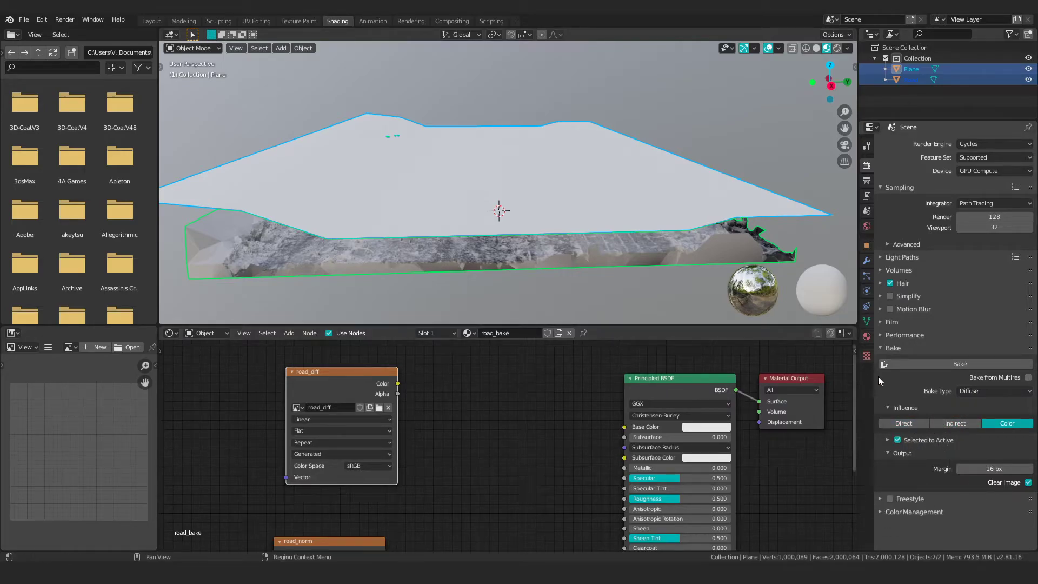
pyautogui.click(965, 364)
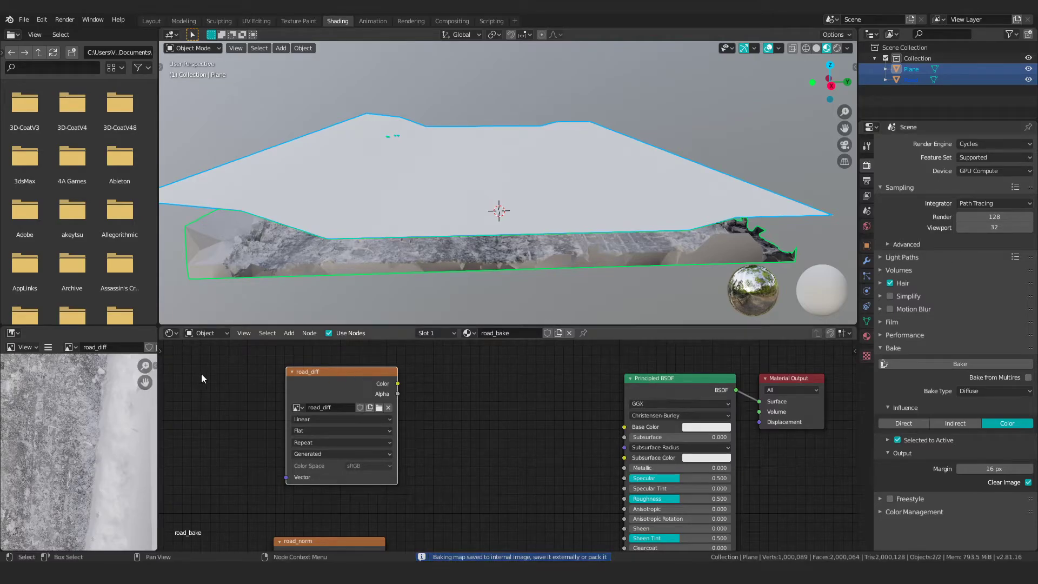
pyautogui.click(48, 347)
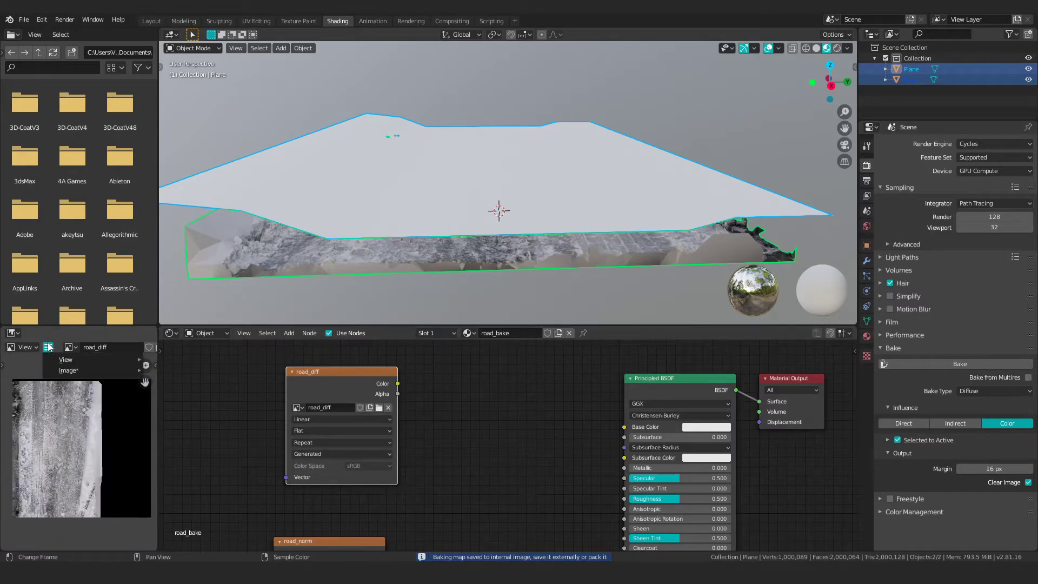
pyautogui.moveTo(67, 372)
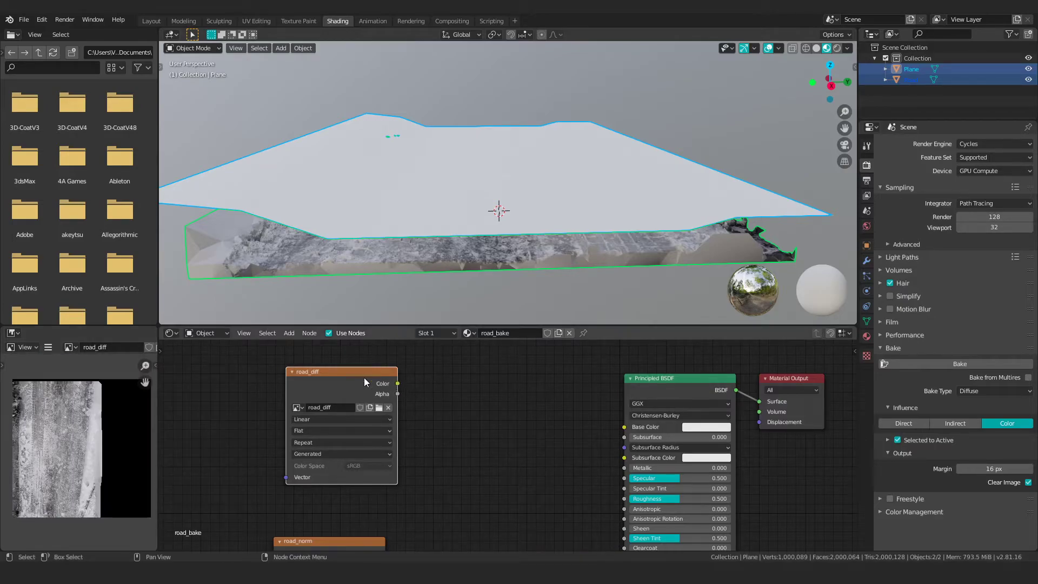
pyautogui.click(48, 347)
pyautogui.moveTo(63, 371)
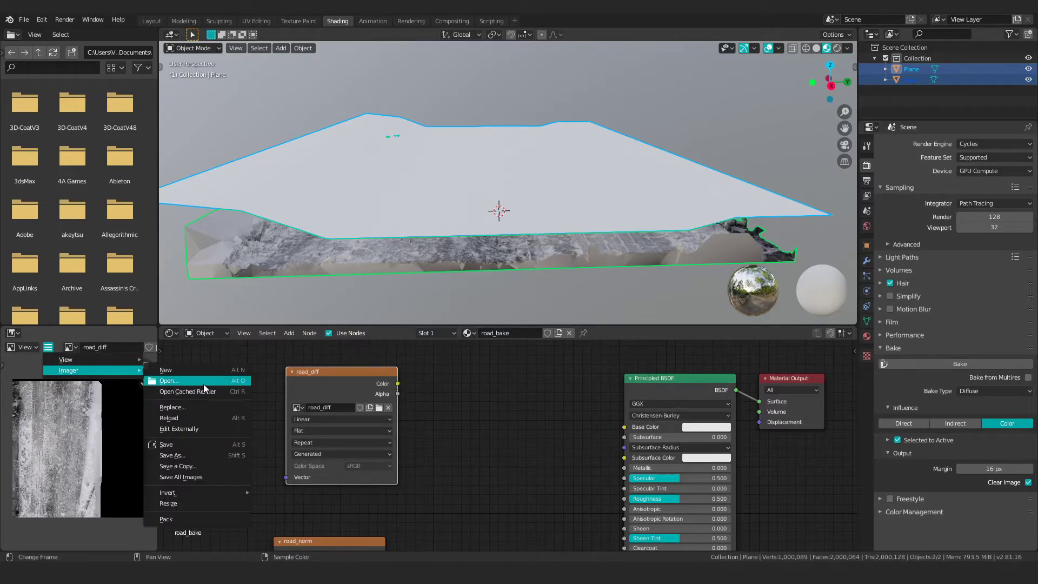
# Link the road_diff node's Color output to the Principled BSDF's Base Color input
pyautogui.moveTo(396, 384); pyautogui.dragTo(502, 399)
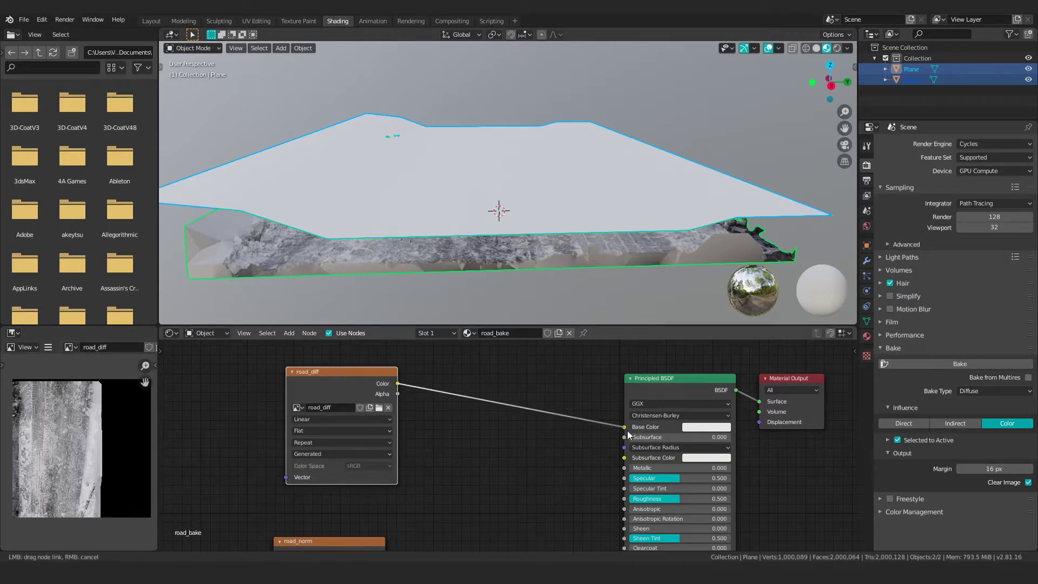
pyautogui.moveTo(627, 431); pyautogui.dragTo(626, 428)
# Examine the baked diffuse texture on the plane from several angles, including its borders and surface detail
pyautogui.moveTo(433, 289); pyautogui.dragTo(430, 154, button='middle')
pyautogui.scroll(-4, 433, 173)
pyautogui.scroll(4, 430, 154)
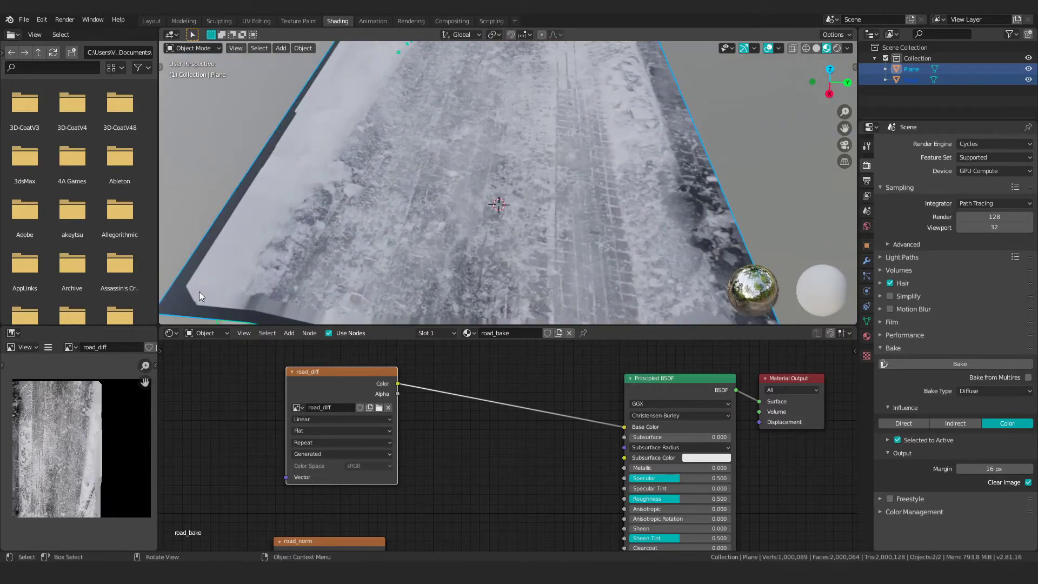
pyautogui.scroll(-2, 222, 309)
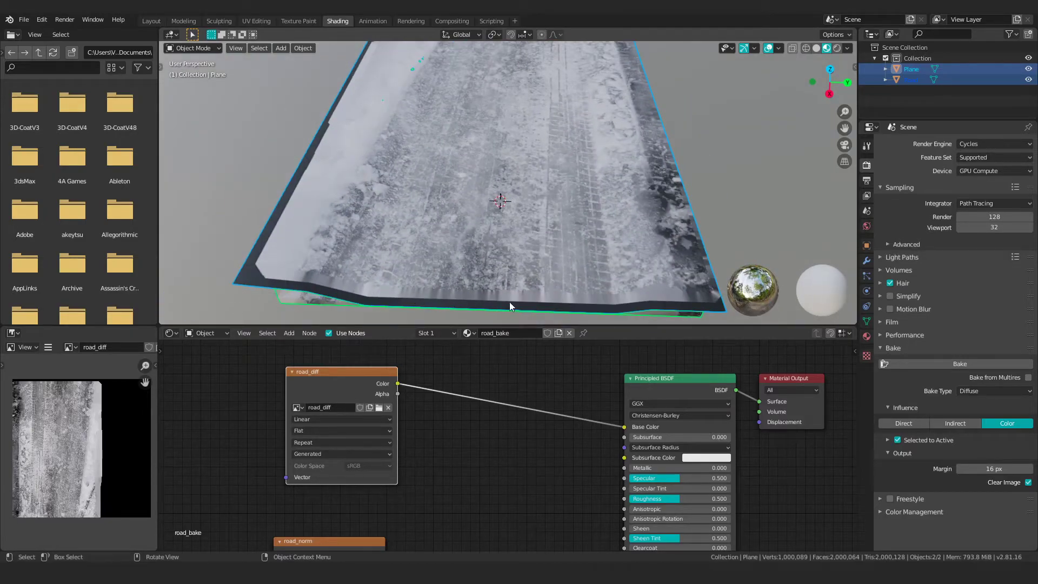
pyautogui.scroll(-2, 270, 282)
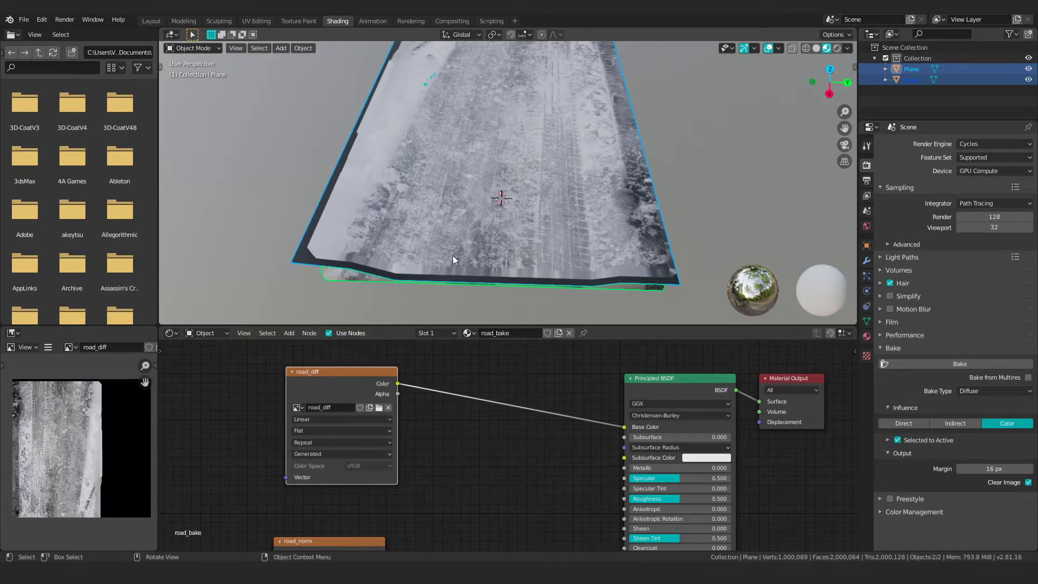
pyautogui.moveTo(333, 224); pyautogui.dragTo(369, 180, button='middle')
pyautogui.scroll(4, 458, 186)
pyautogui.moveTo(459, 186); pyautogui.dragTo(501, 180, button='middle')
pyautogui.scroll(2, 468, 203)
pyautogui.moveTo(475, 481); pyautogui.dragTo(476, 432, button='middle')
pyautogui.scroll(3, 501, 160)
pyautogui.moveTo(502, 160); pyautogui.dragTo(491, 203, button='middle')
pyautogui.scroll(-5, 488, 211)
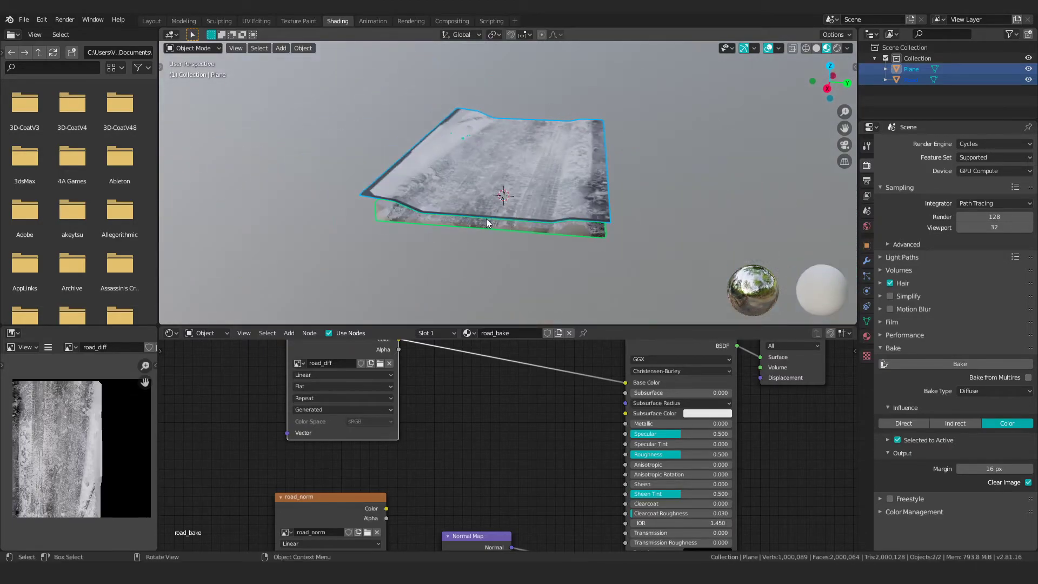
# Make road_norm the active bake target and bake the Normal type in tangent space from the scan
pyautogui.moveTo(491, 465); pyautogui.dragTo(535, 379, button='middle')
pyautogui.click(391, 412)
pyautogui.click(979, 390)
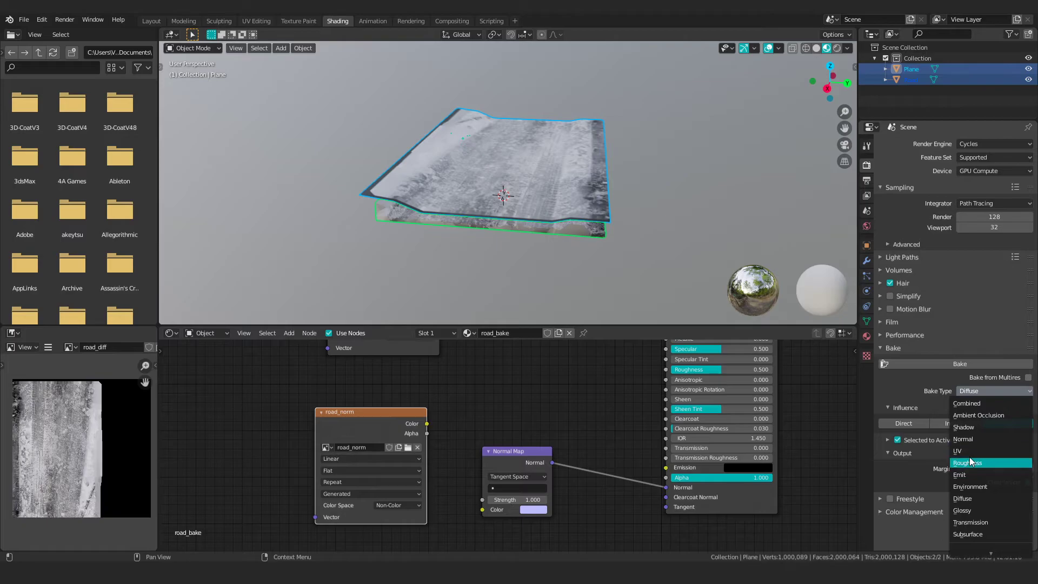
pyautogui.click(971, 438)
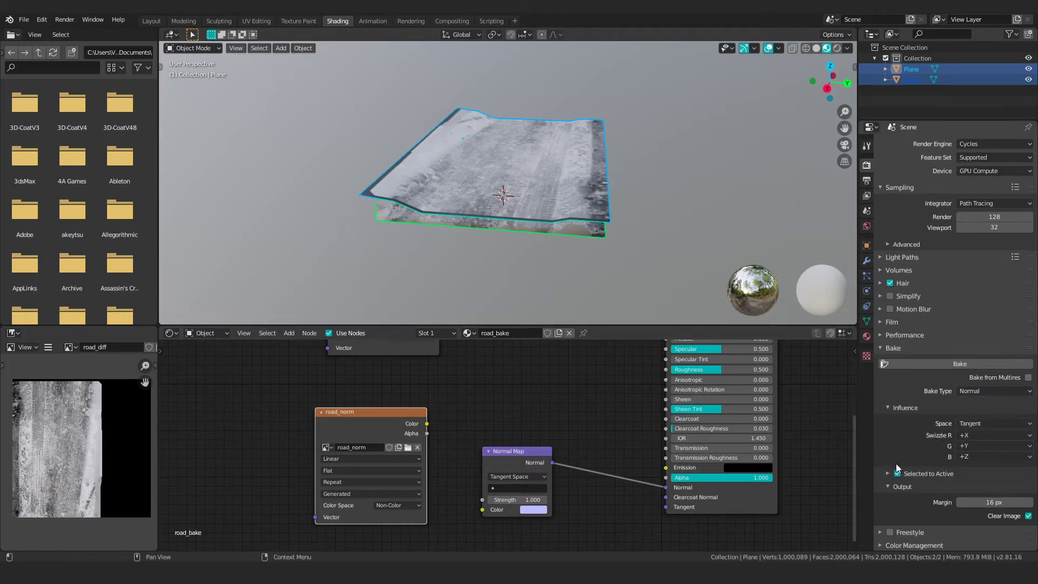
pyautogui.click(953, 365)
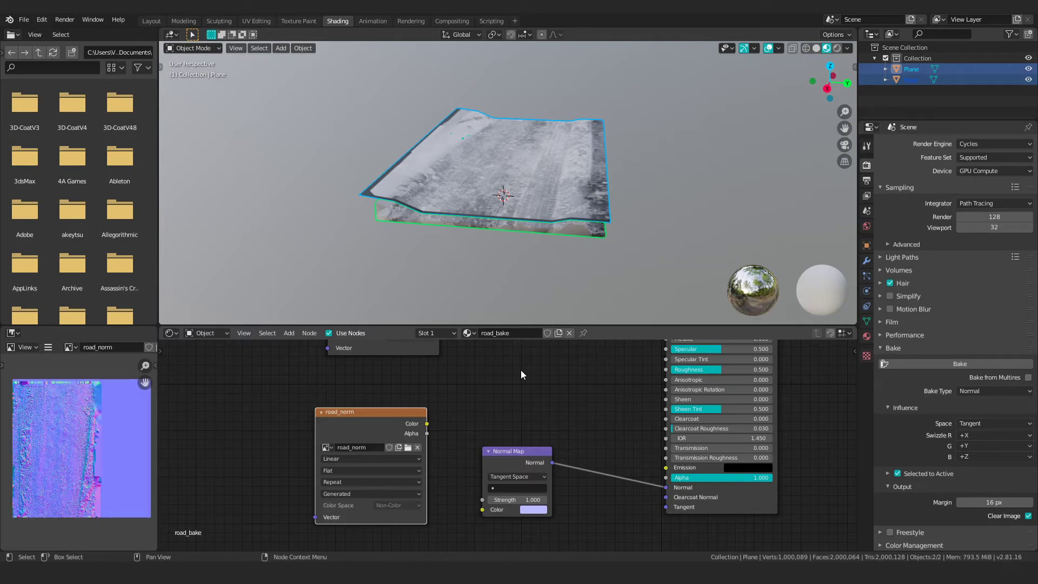
pyautogui.scroll(4, 70, 460)
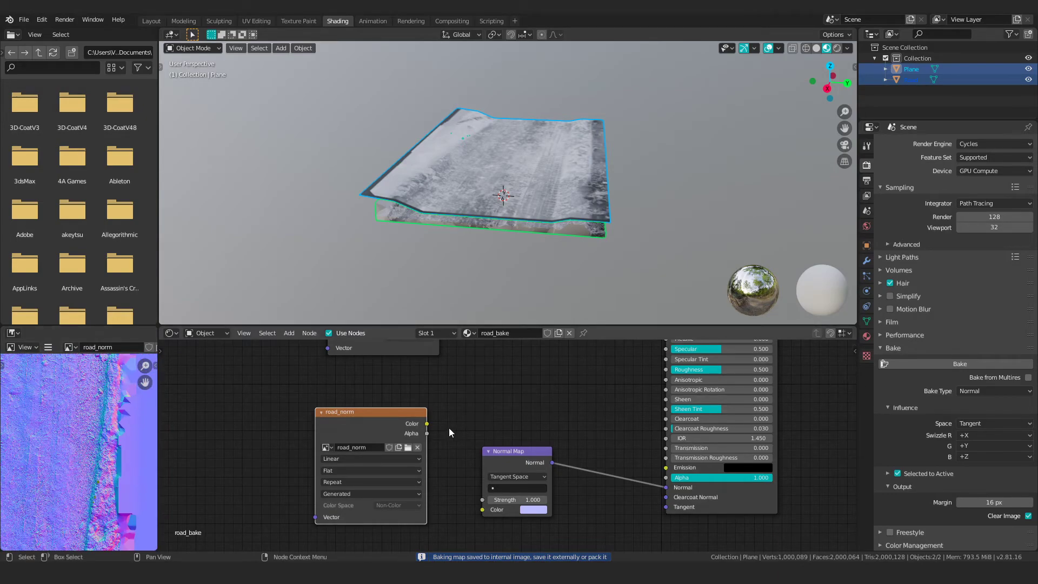
# Link road_norm's Color output to the Normal Map node's Color input and check the plane's surface relief
pyautogui.moveTo(427, 423); pyautogui.dragTo(482, 509)
pyautogui.scroll(5, 499, 205)
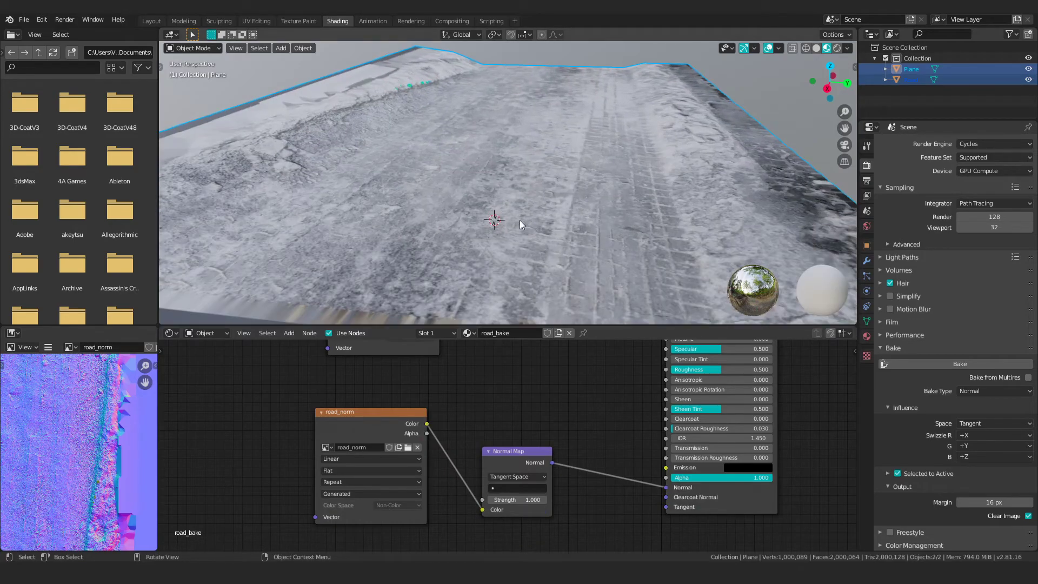
pyautogui.moveTo(524, 222)
pyautogui.mouseDown(button='middle')
pyautogui.moveTo(533, 211)
pyautogui.moveTo(524, 209)
pyautogui.mouseUp(button='middle')
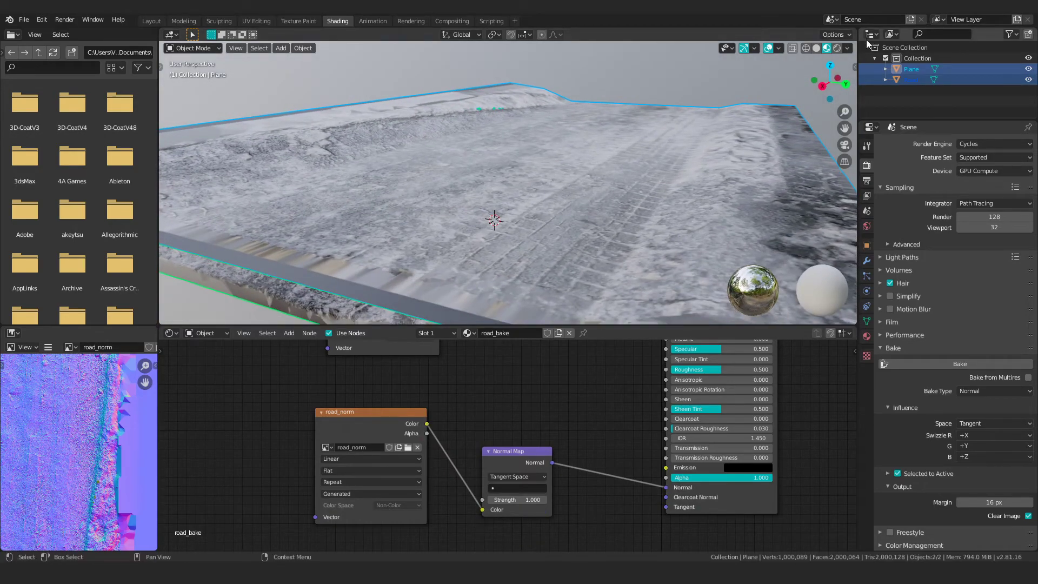
# Rotate the viewport's environment lighting to 124° and replace the forest environment with the dark studio one
pyautogui.click(848, 48)
pyautogui.moveTo(828, 165)
pyautogui.mouseDown()
pyautogui.moveTo(906, 165)
pyautogui.moveTo(892, 165)
pyautogui.mouseUp()
pyautogui.moveTo(540, 386)
pyautogui.mouseDown(button='middle')
pyautogui.moveTo(540, 438)
pyautogui.moveTo(515, 471)
pyautogui.mouseUp(button='middle')
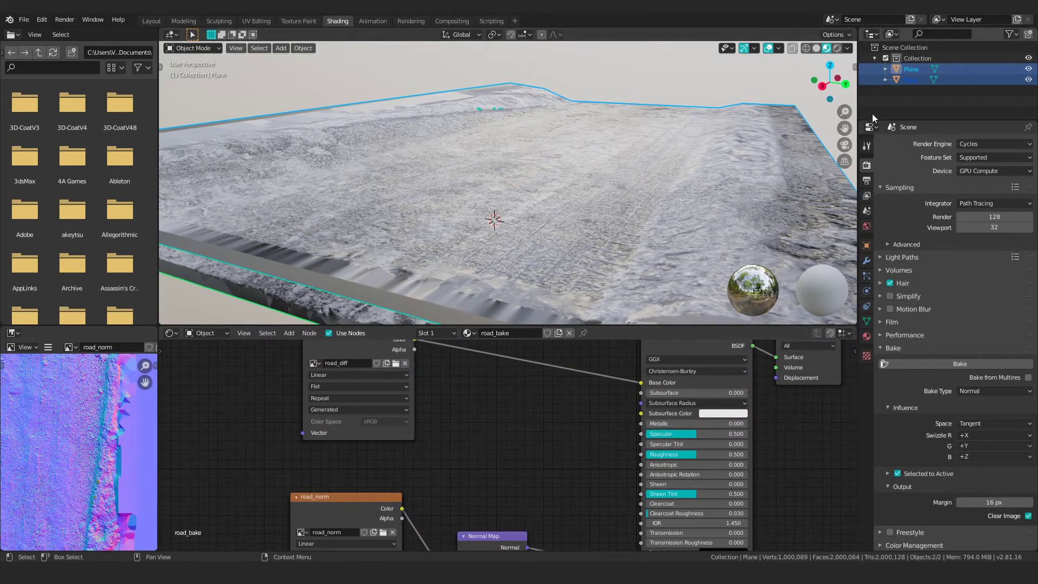
pyautogui.click(848, 48)
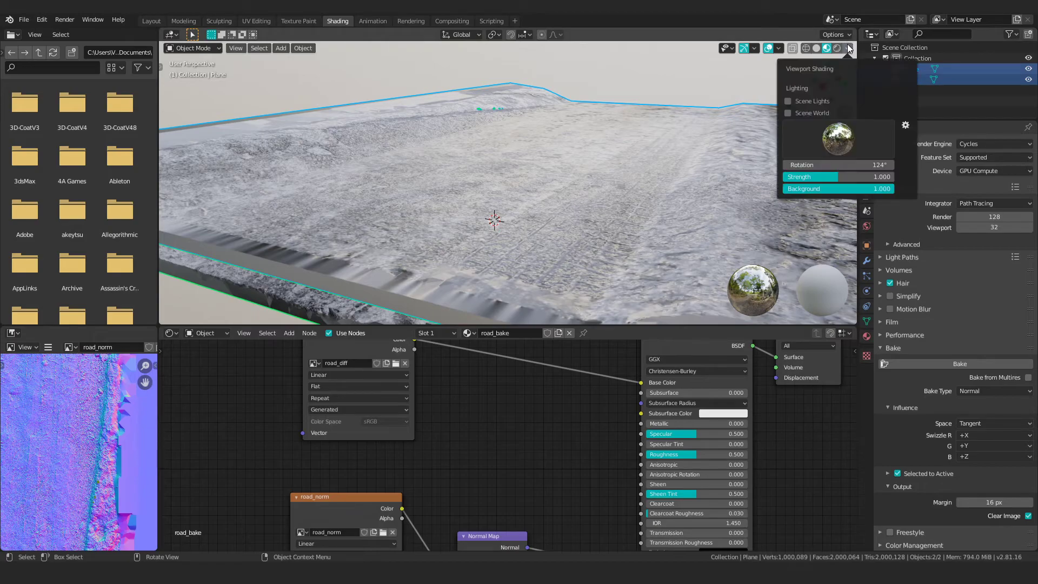
pyautogui.click(839, 139)
pyautogui.click(702, 184)
pyautogui.moveTo(702, 184)
pyautogui.mouseDown(button='middle')
pyautogui.moveTo(547, 162)
pyautogui.moveTo(677, 111)
pyautogui.mouseUp(button='middle')
# Set the studio environment's lighting rotation to 0°
pyautogui.click(848, 48)
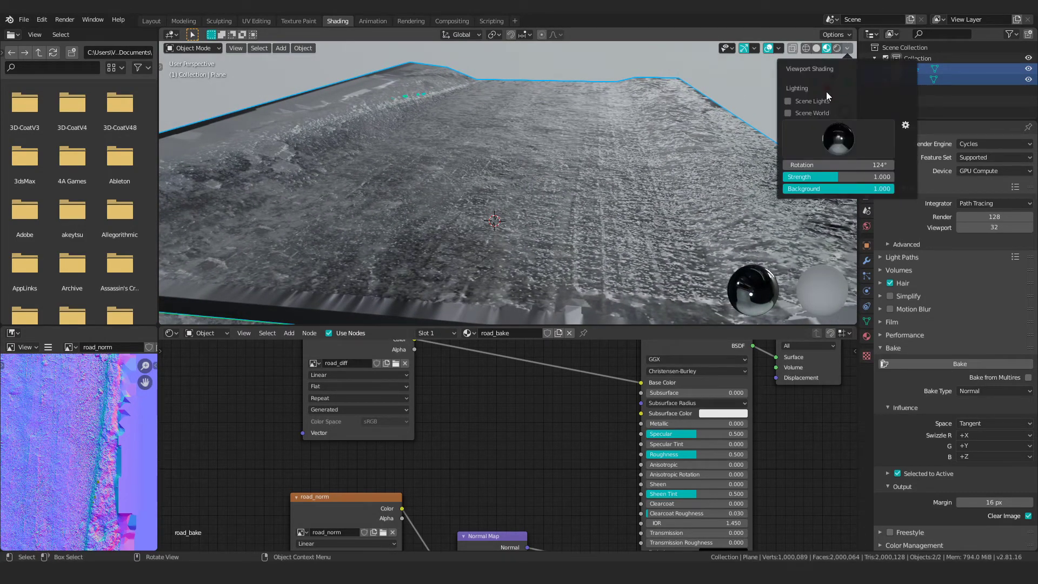
pyautogui.moveTo(837, 177)
pyautogui.mouseDown()
pyautogui.moveTo(838, 165)
pyautogui.moveTo(811, 165)
pyautogui.moveTo(853, 165)
pyautogui.mouseUp()
pyautogui.click(838, 165)
pyautogui.write('0')
pyautogui.press('Return')
# Move the low-poly plane along the global X axis until it lies beside the high-poly road scan
pyautogui.scroll(-4, 566, 141)
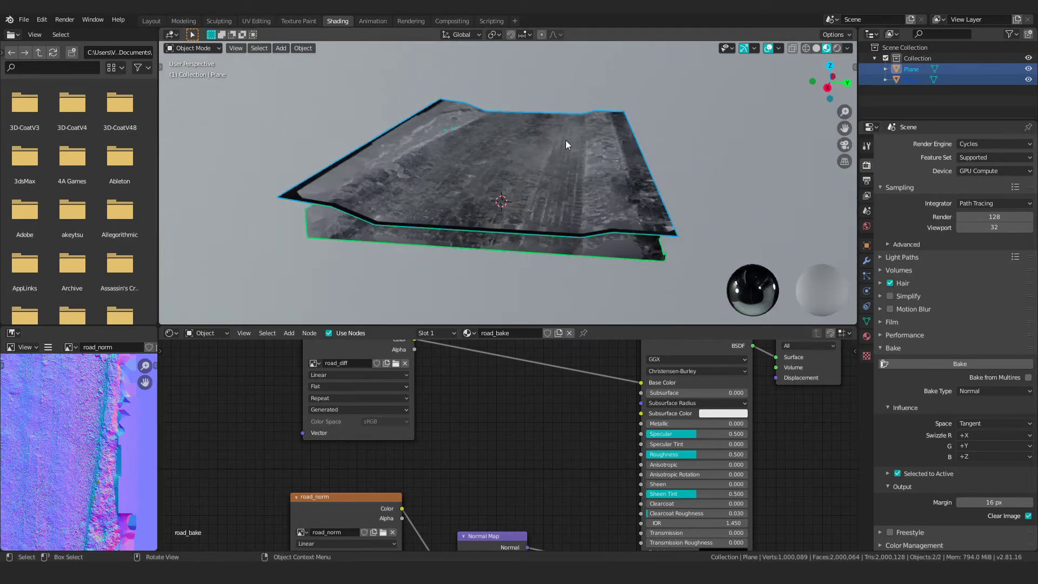
pyautogui.moveTo(565, 141)
pyautogui.mouseDown(button='middle')
pyautogui.moveTo(530, 197)
pyautogui.moveTo(602, 158)
pyautogui.moveTo(477, 145)
pyautogui.mouseUp(button='middle')
pyautogui.scroll(-3, 477, 145)
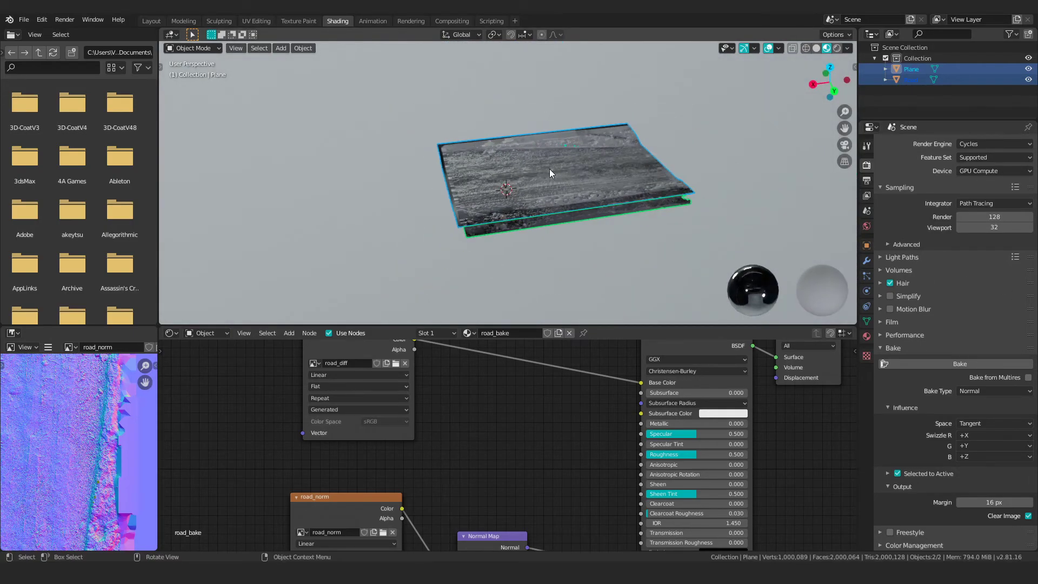
pyautogui.moveTo(550, 169); pyautogui.dragTo(526, 209, button='middle')
pyautogui.click(536, 190)
pyautogui.press('g')
pyautogui.press('x')
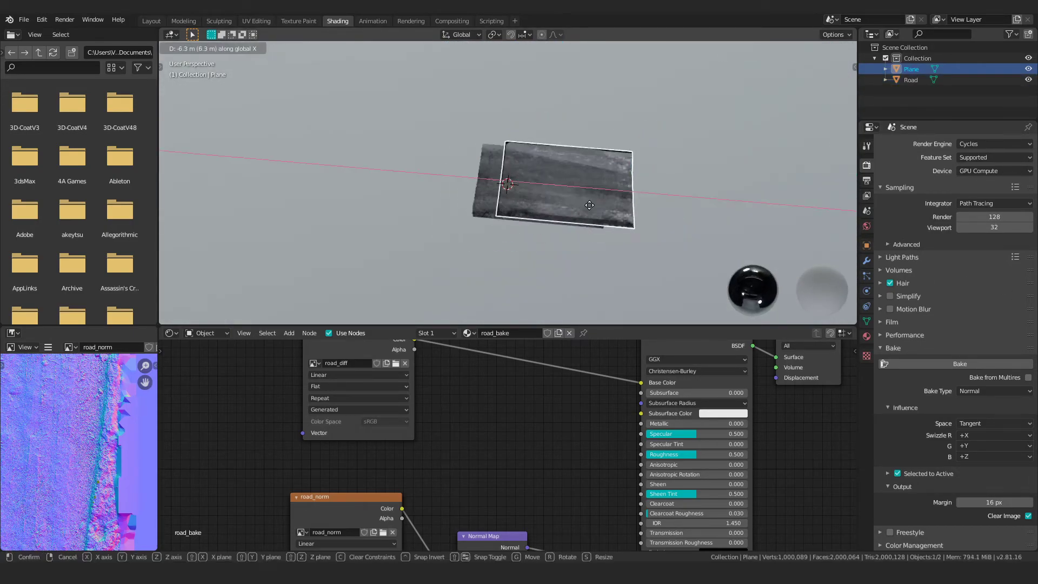
pyautogui.click(676, 204)
# Compare the mesh density of the plane and the road scan in wireframe, then their surfaces in Material Preview shading
pyautogui.scroll(5, 663, 202)
pyautogui.moveTo(527, 162)
pyautogui.mouseDown(button='middle')
pyautogui.moveTo(556, 202)
pyautogui.moveTo(579, 149)
pyautogui.moveTo(713, 93)
pyautogui.moveTo(560, 117)
pyautogui.moveTo(550, 159)
pyautogui.moveTo(664, 117)
pyautogui.moveTo(618, 109)
pyautogui.moveTo(693, 127)
pyautogui.mouseUp(button='middle')
pyautogui.press('z')
pyautogui.click(512, 122)
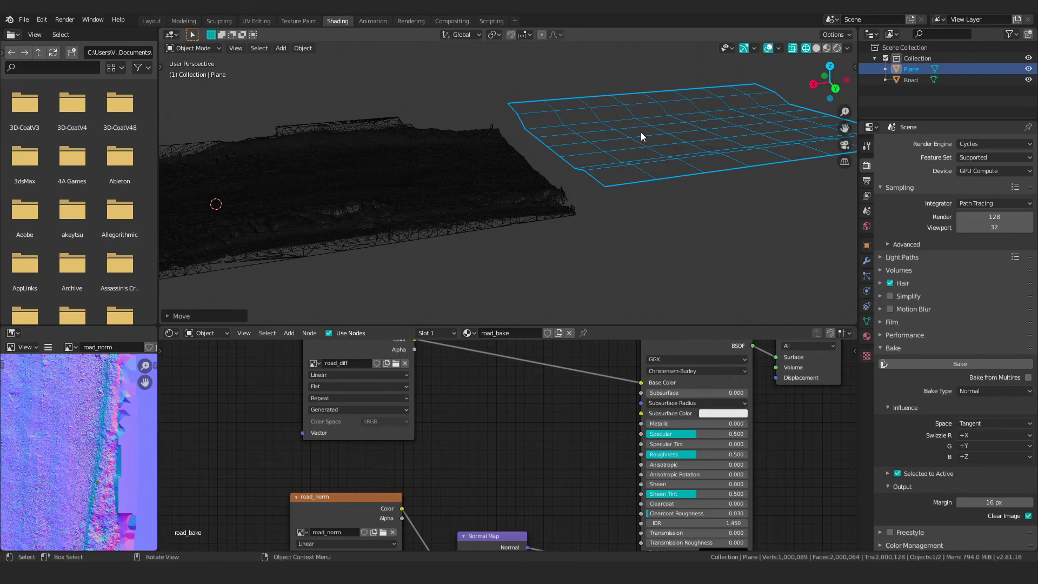
pyautogui.click(633, 196)
pyautogui.moveTo(638, 154)
pyautogui.mouseDown(button='middle')
pyautogui.moveTo(634, 132)
pyautogui.moveTo(612, 140)
pyautogui.moveTo(582, 203)
pyautogui.moveTo(444, 174)
pyautogui.moveTo(437, 128)
pyautogui.moveTo(420, 113)
pyautogui.moveTo(555, 119)
pyautogui.moveTo(538, 196)
pyautogui.moveTo(508, 152)
pyautogui.moveTo(517, 130)
pyautogui.moveTo(492, 121)
pyautogui.mouseUp(button='middle')
pyautogui.scroll(-2, 611, 141)
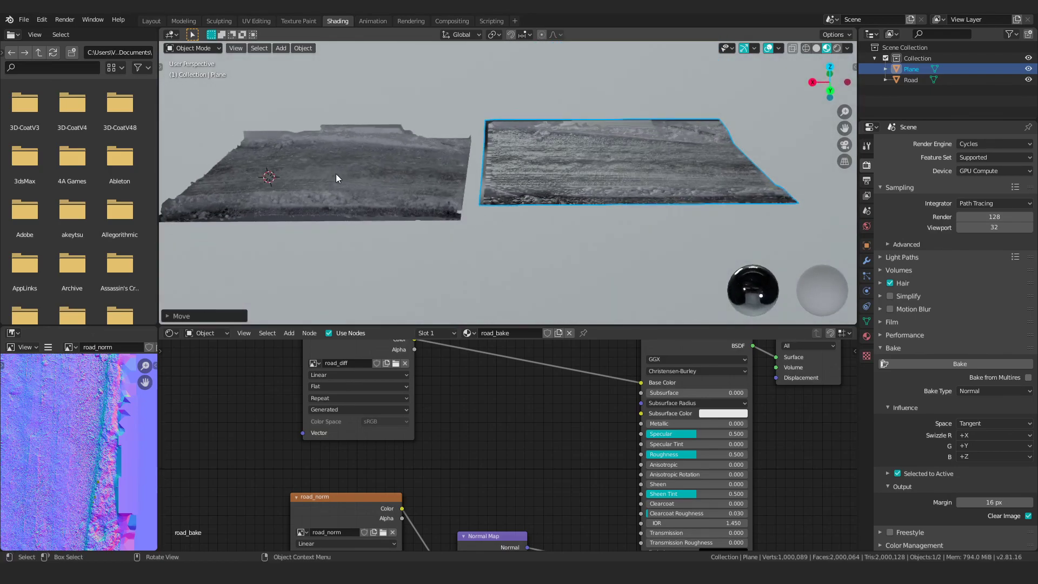